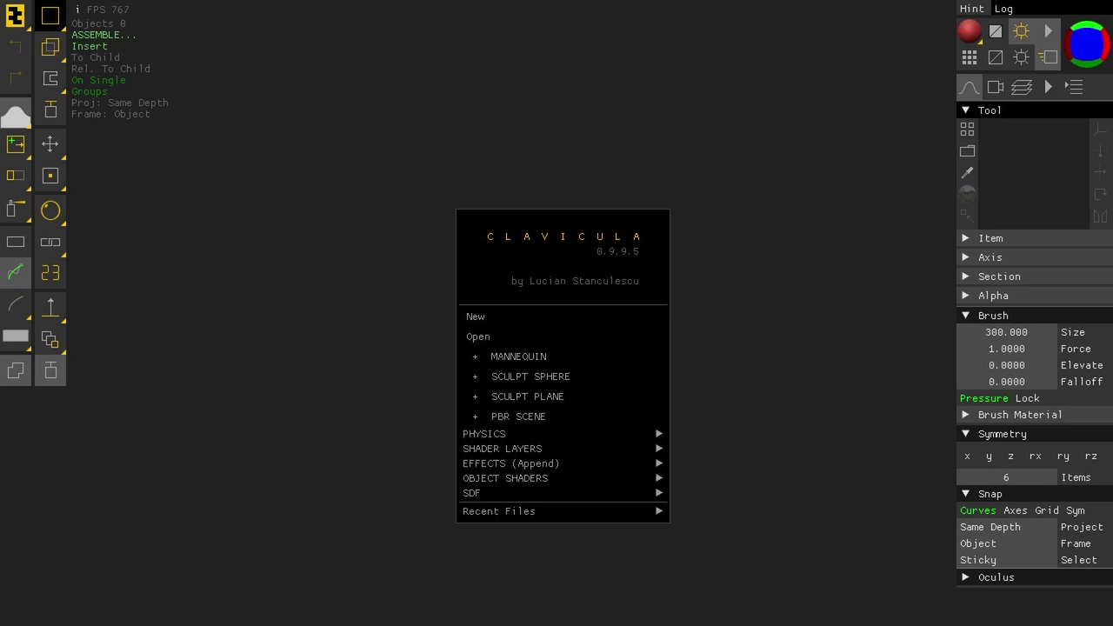
Step: Dismiss the startup window and read the release history for version 0.9.9.5
left_click(327, 256)
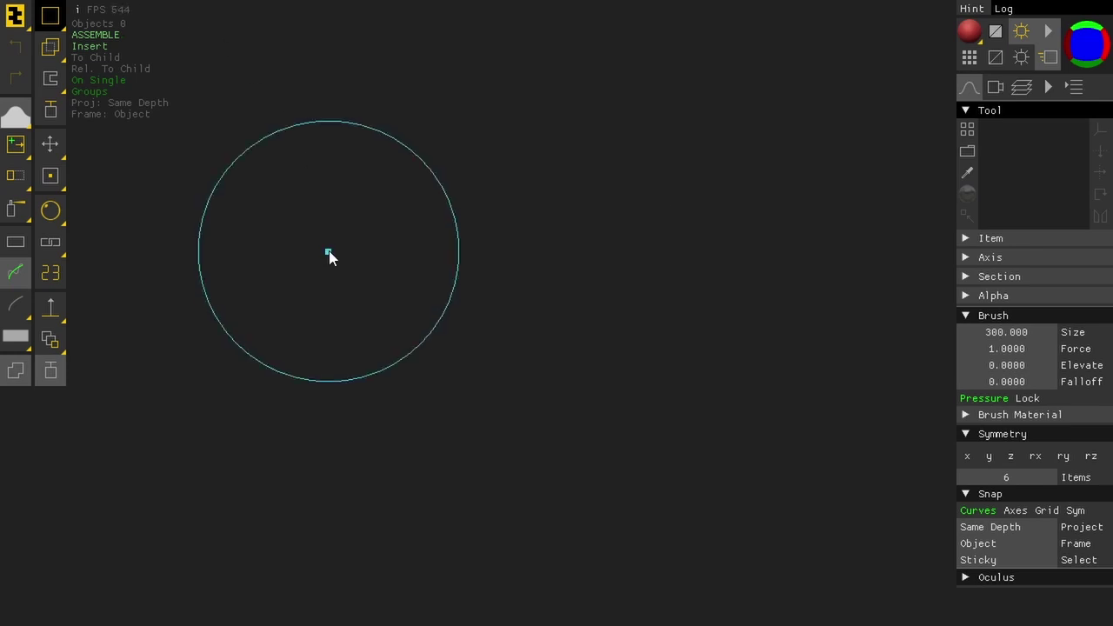
left_click(21, 14)
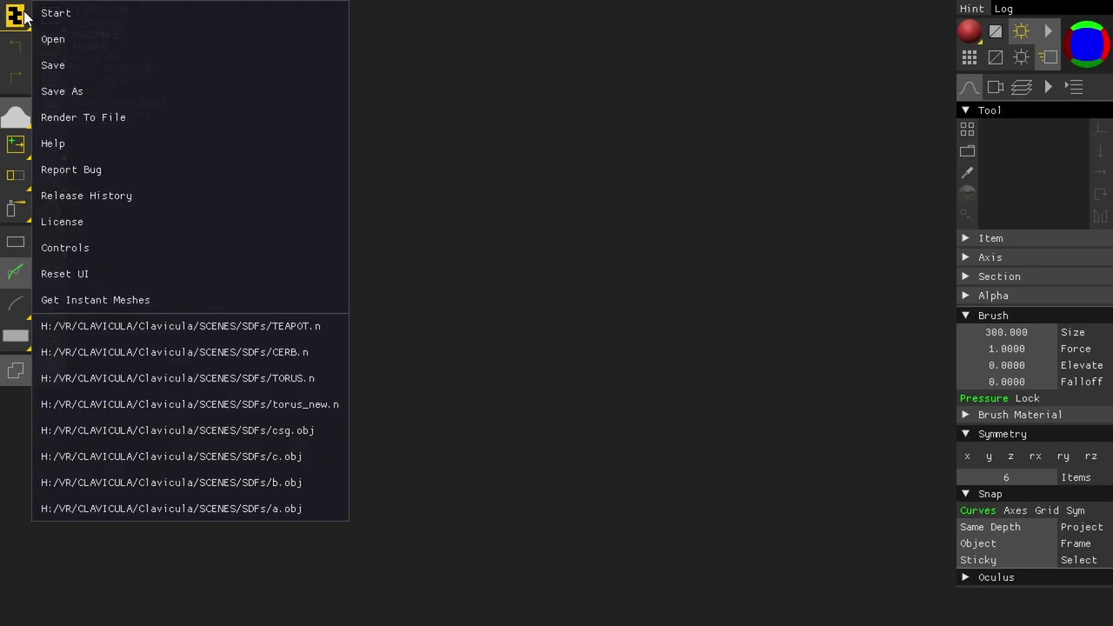
left_click(101, 196)
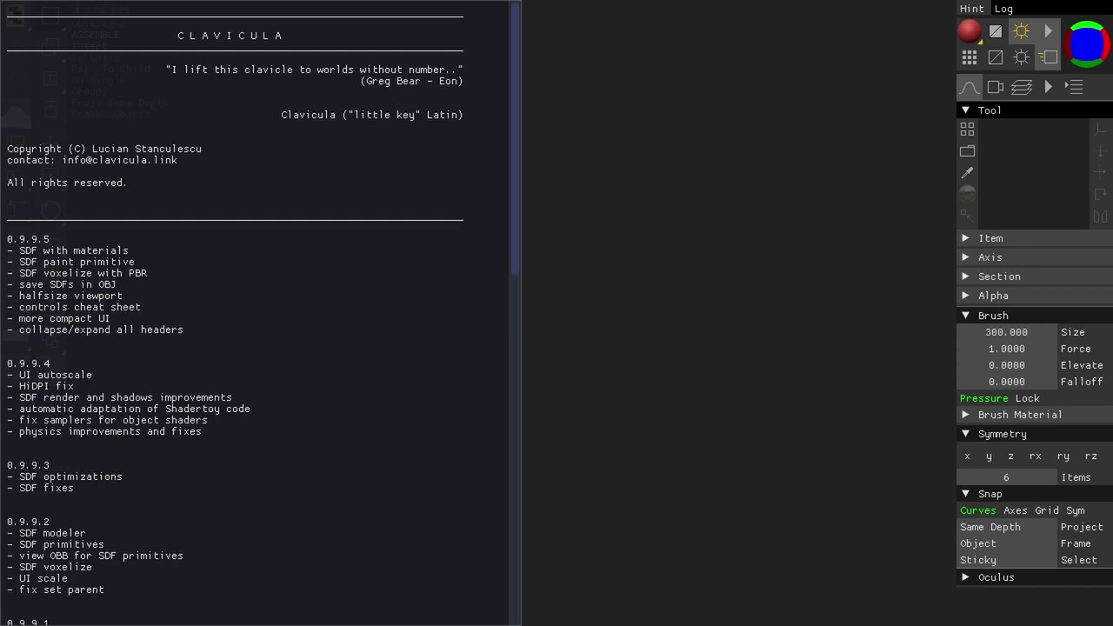
left_click(647, 231)
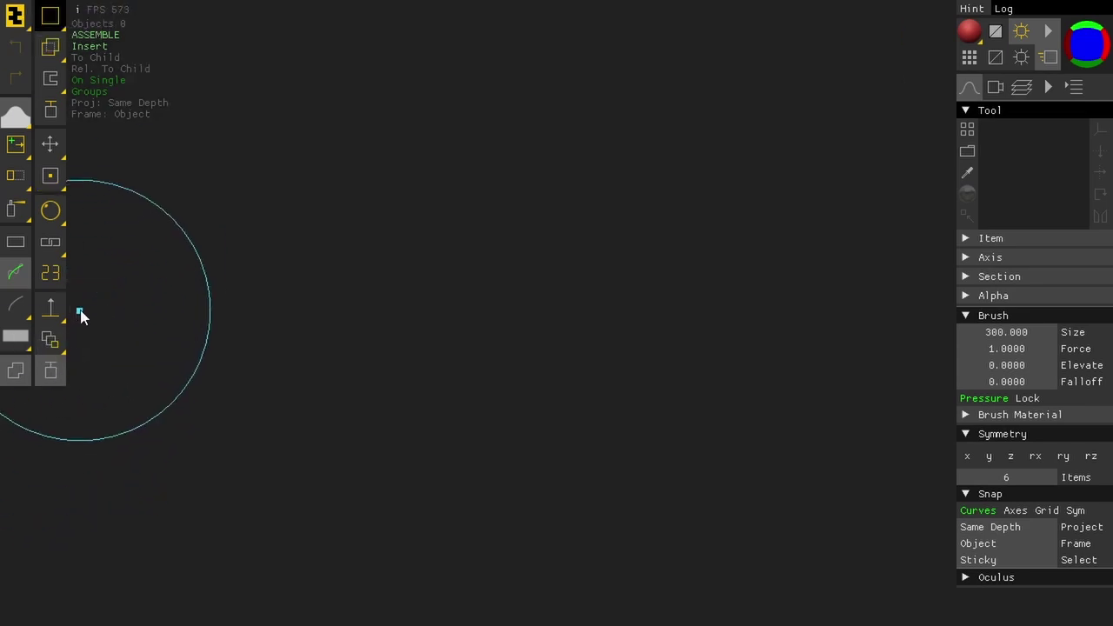
Step: Switch between the Move and Rotate transform tools, finishing with the Insert tool active again
left_click(49, 148)
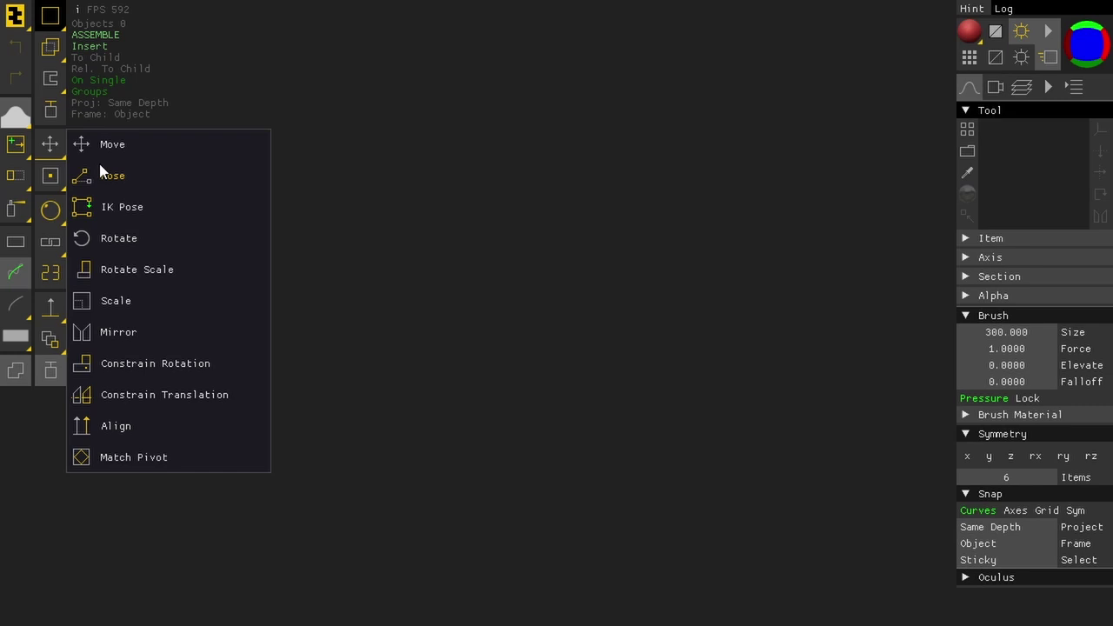
left_click(142, 152)
left_click(53, 148)
left_click(106, 237)
left_click(51, 147)
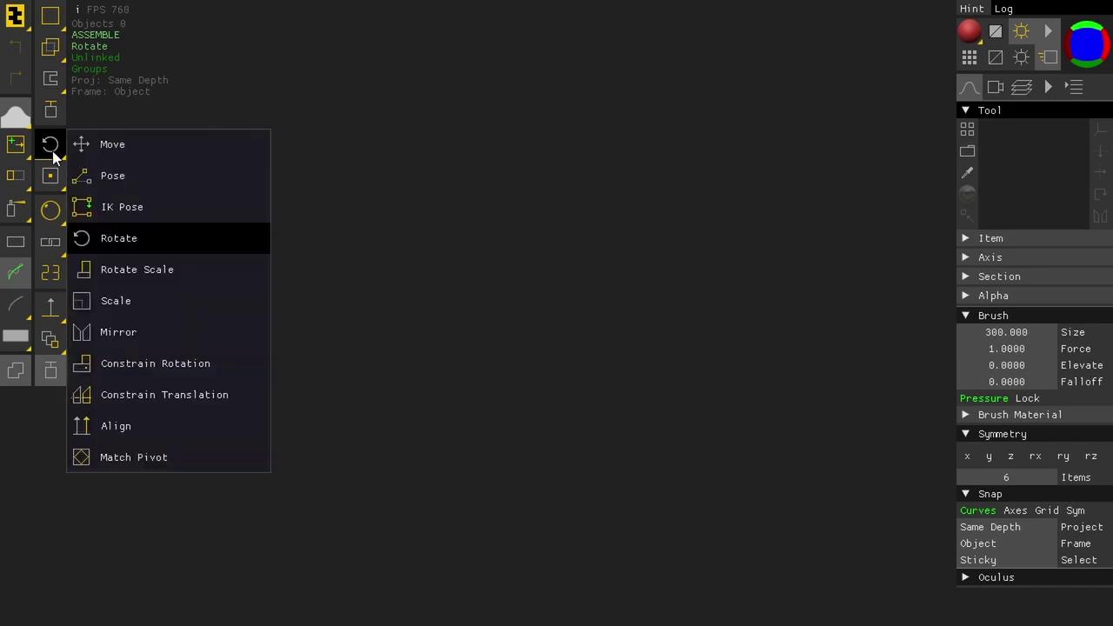
left_click(106, 144)
left_click(49, 15)
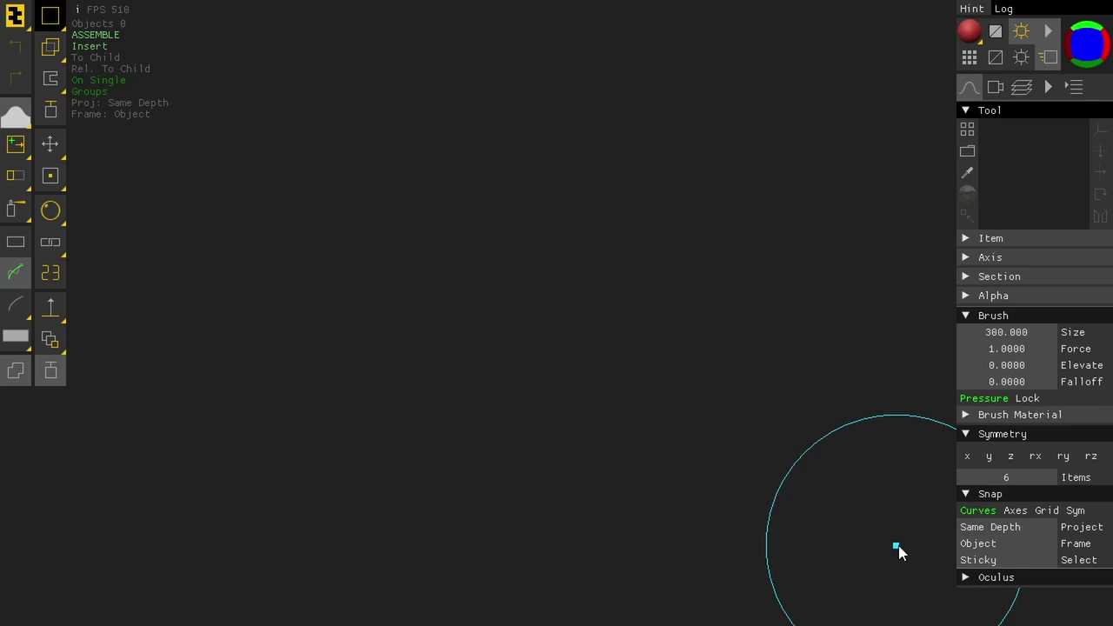
Step: Look into the Oculus section, and collapse all section headers from Brush to Oculus in the tool settings
left_click(987, 579)
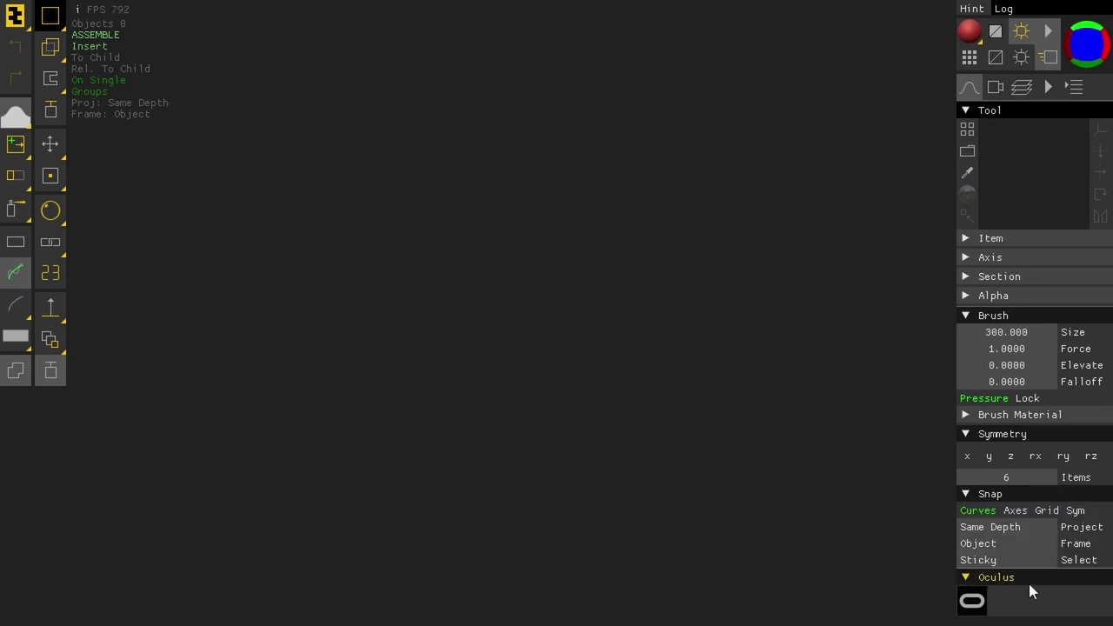
left_click(1033, 572)
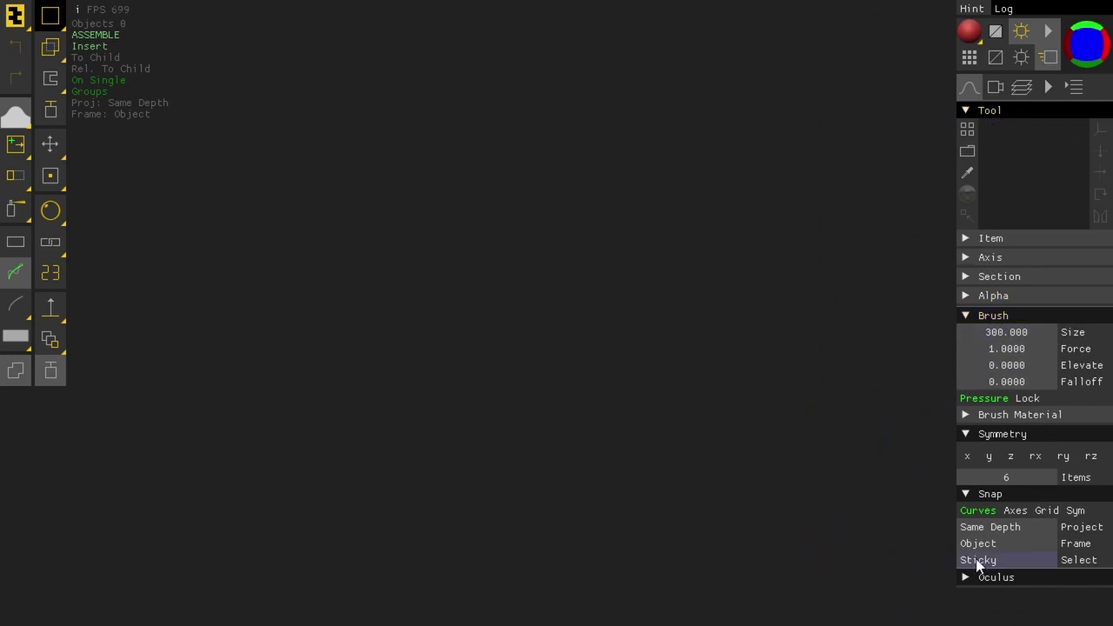
left_click(1002, 316)
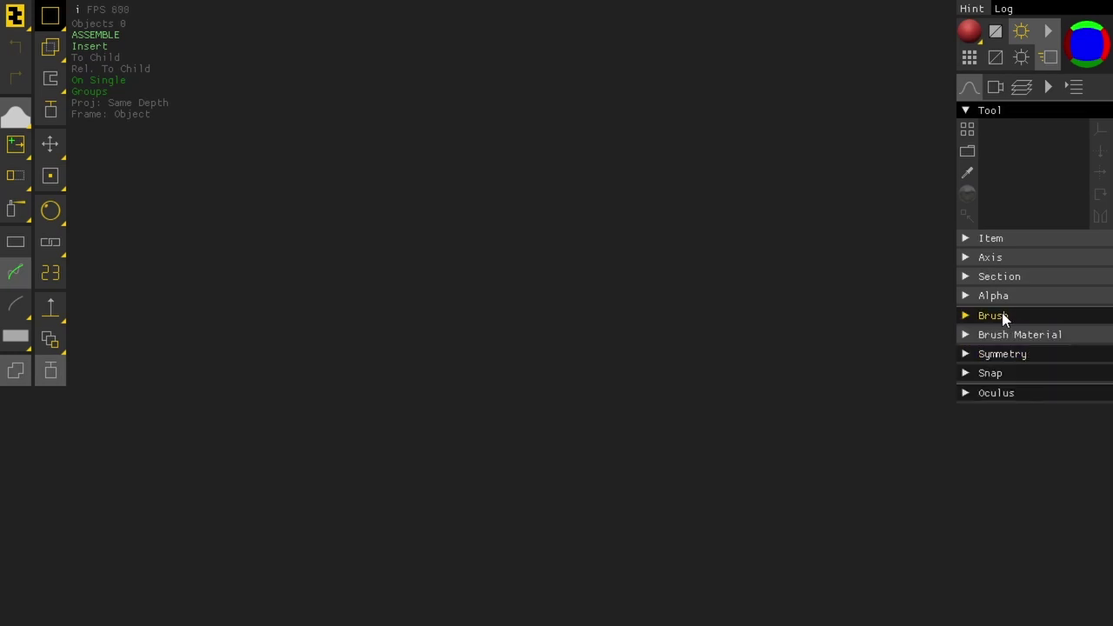
left_click(1001, 316)
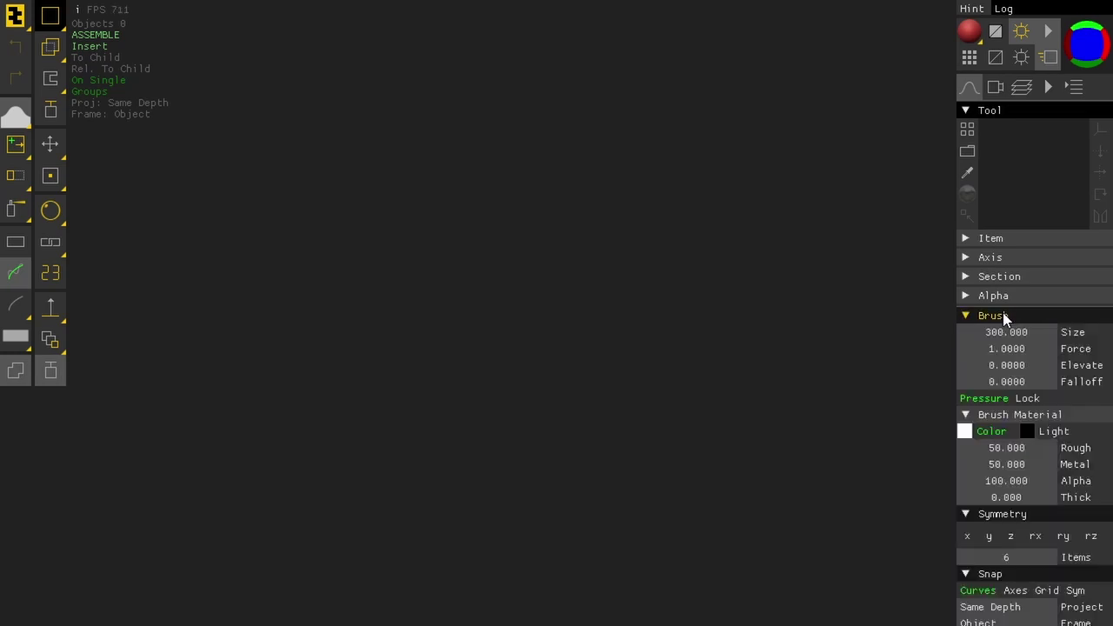
left_click(1002, 315)
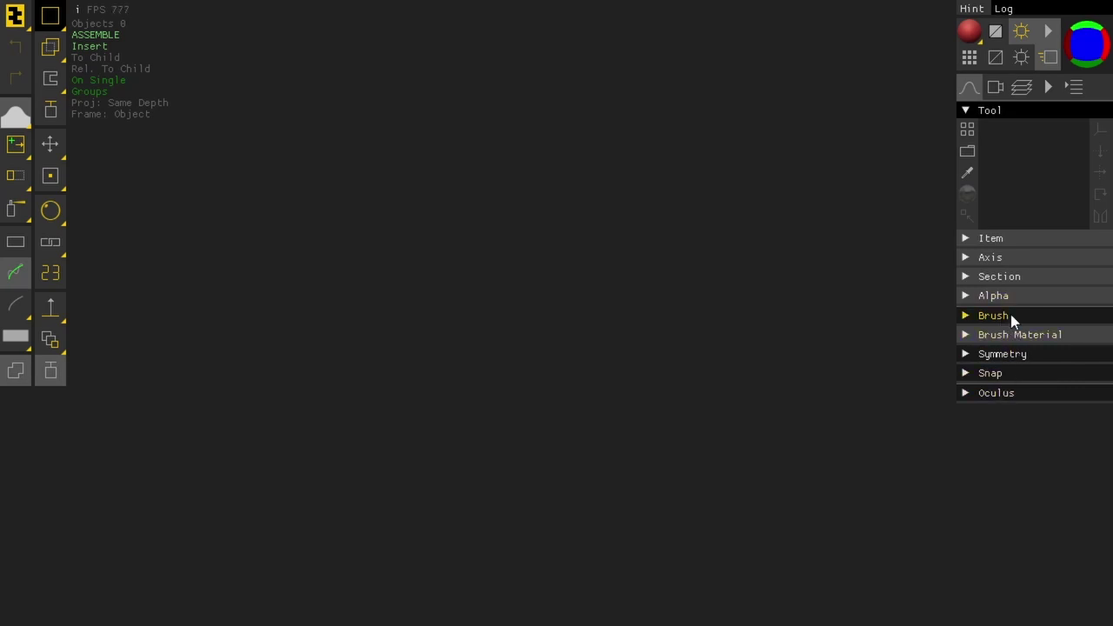
Step: Review the view settings from Show to Save Image, collapsing all section headers and expanding them again
left_click(995, 88)
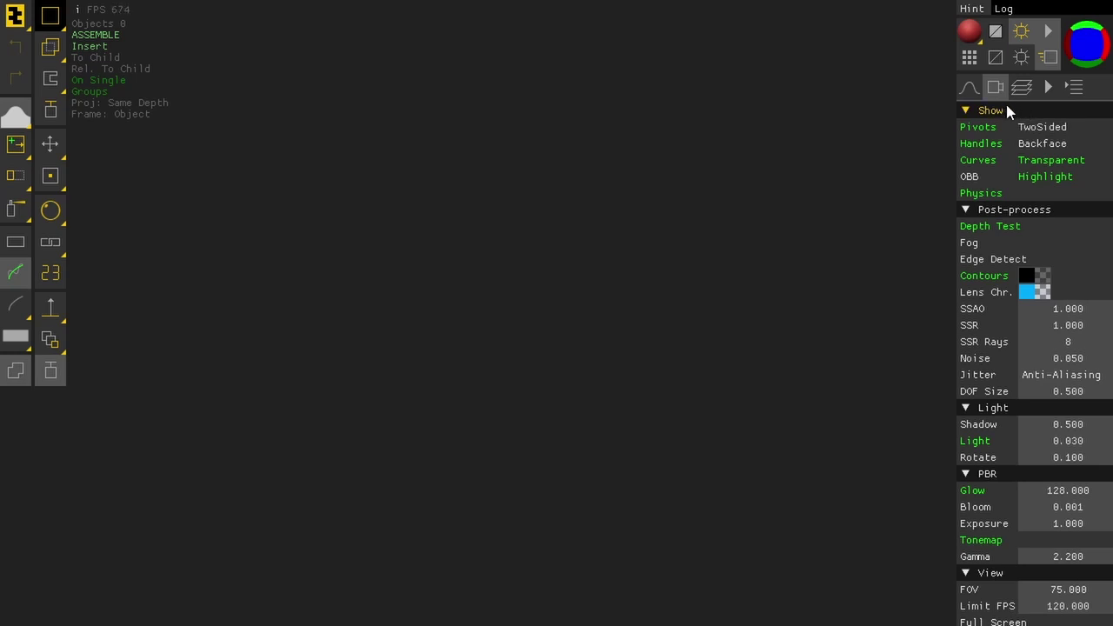
left_click(1007, 108)
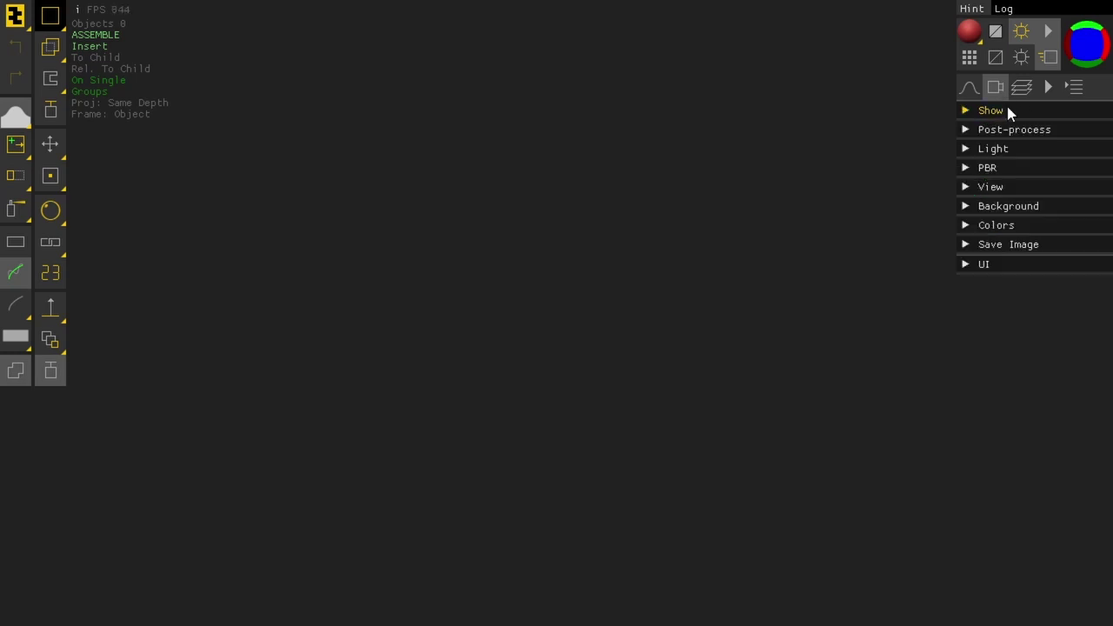
left_click(1009, 206)
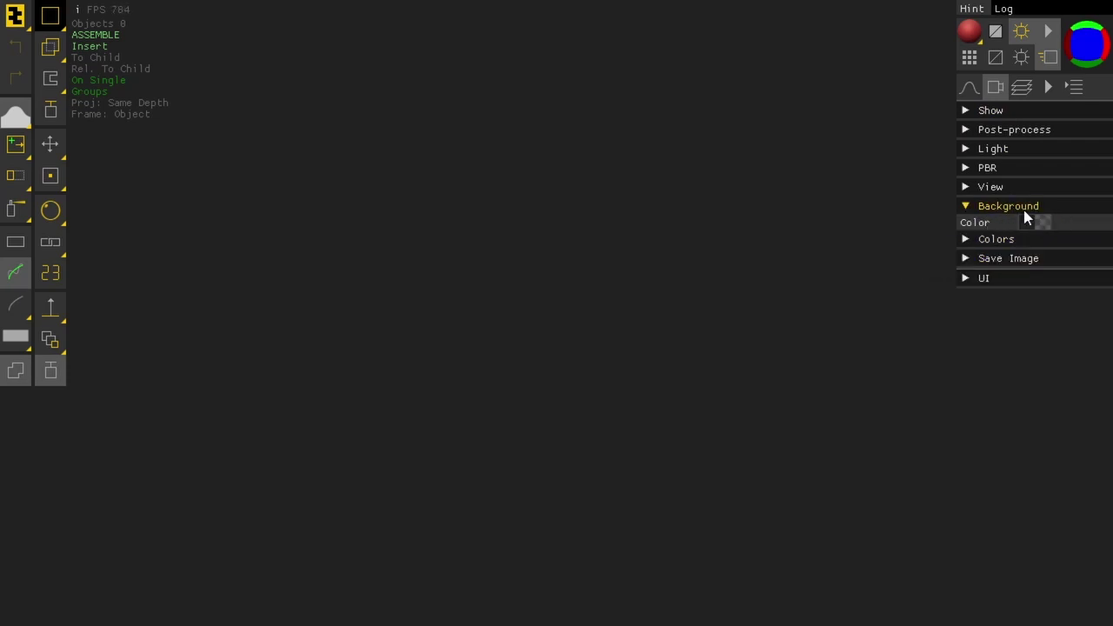
left_click(1012, 111)
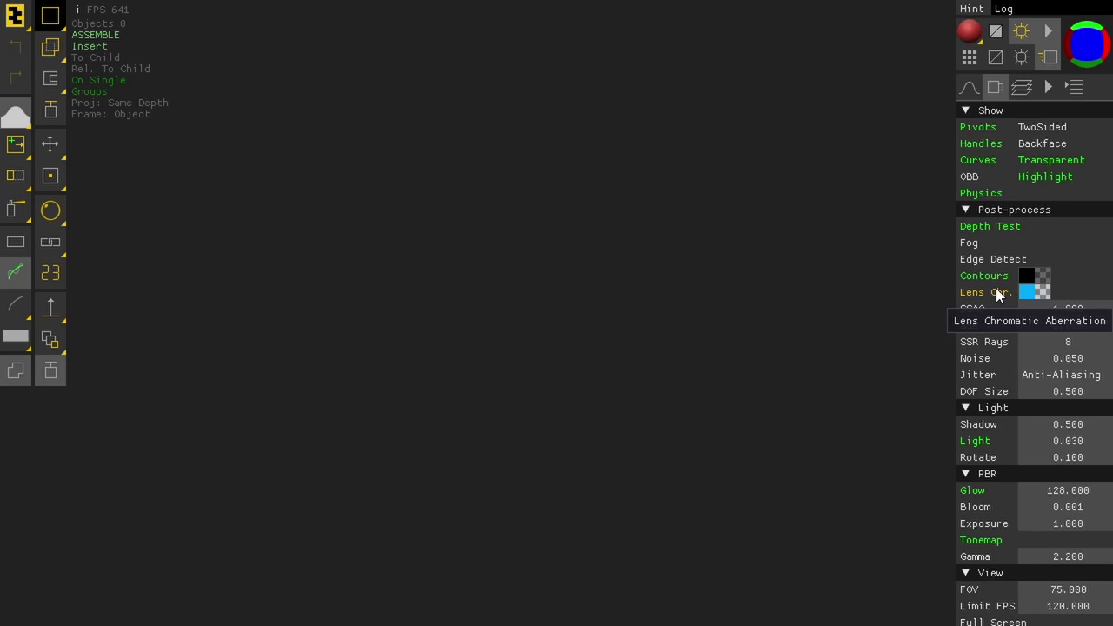
scroll(998, 296, "down", 3)
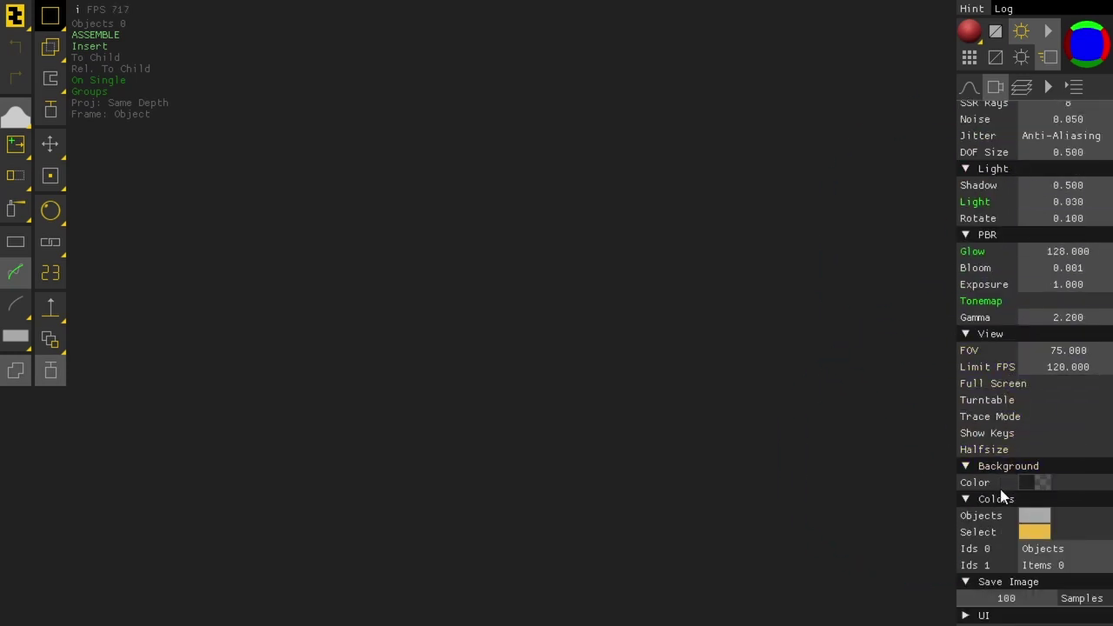
scroll(994, 363, "up", 3)
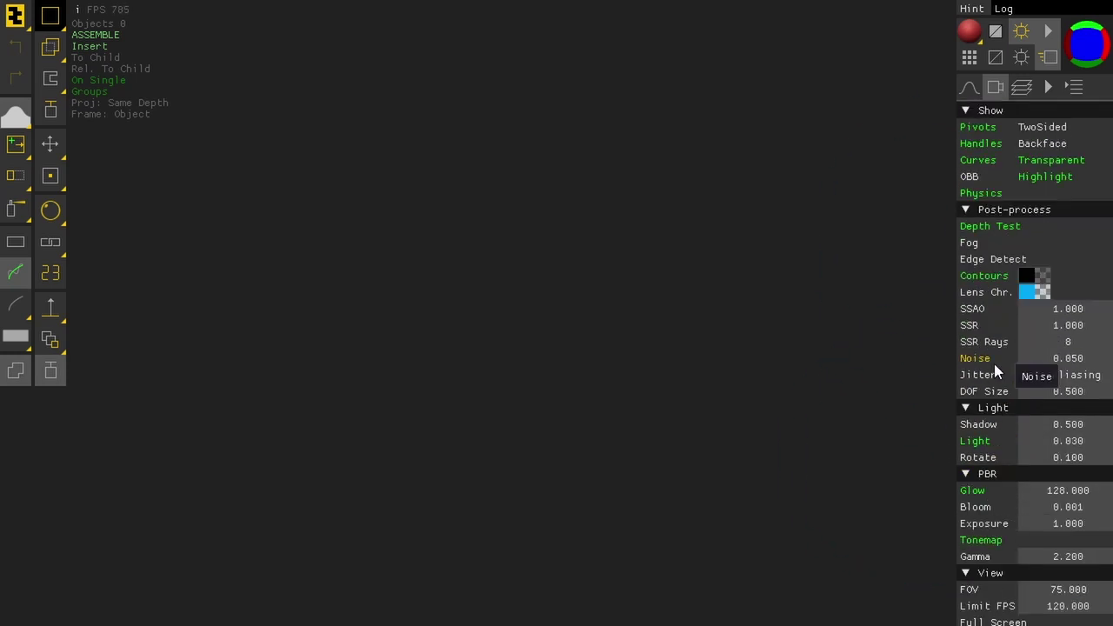
Step: Collapse and re-expand all section headers of the shader layer settings, from Common to Final
left_click(1018, 87)
left_click(1011, 191)
left_click(1012, 193)
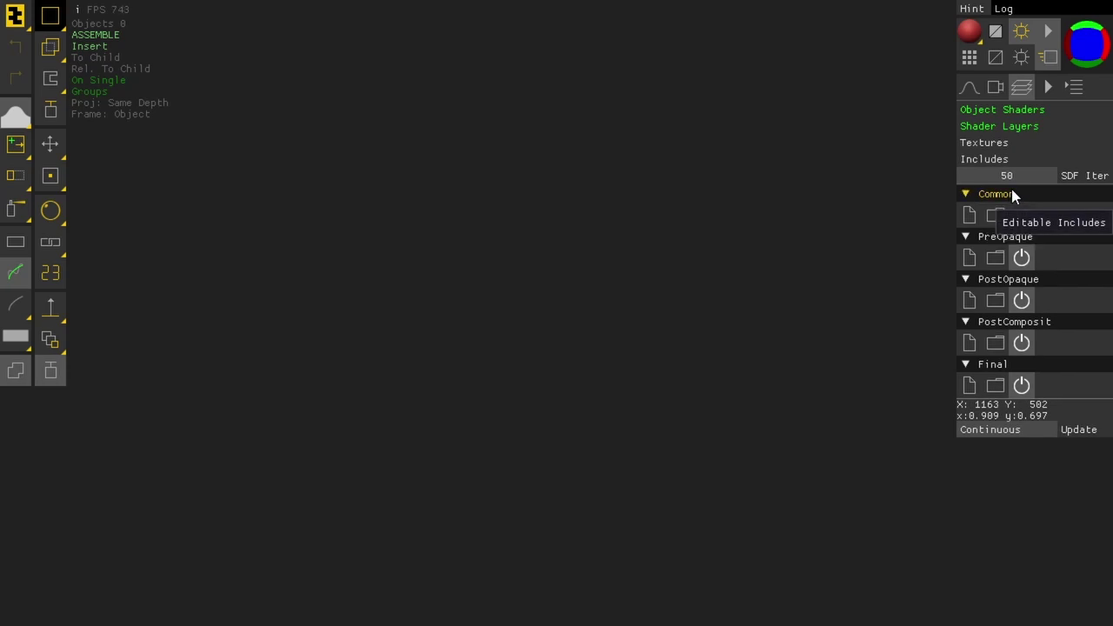
left_click(1012, 193)
left_click(1014, 193)
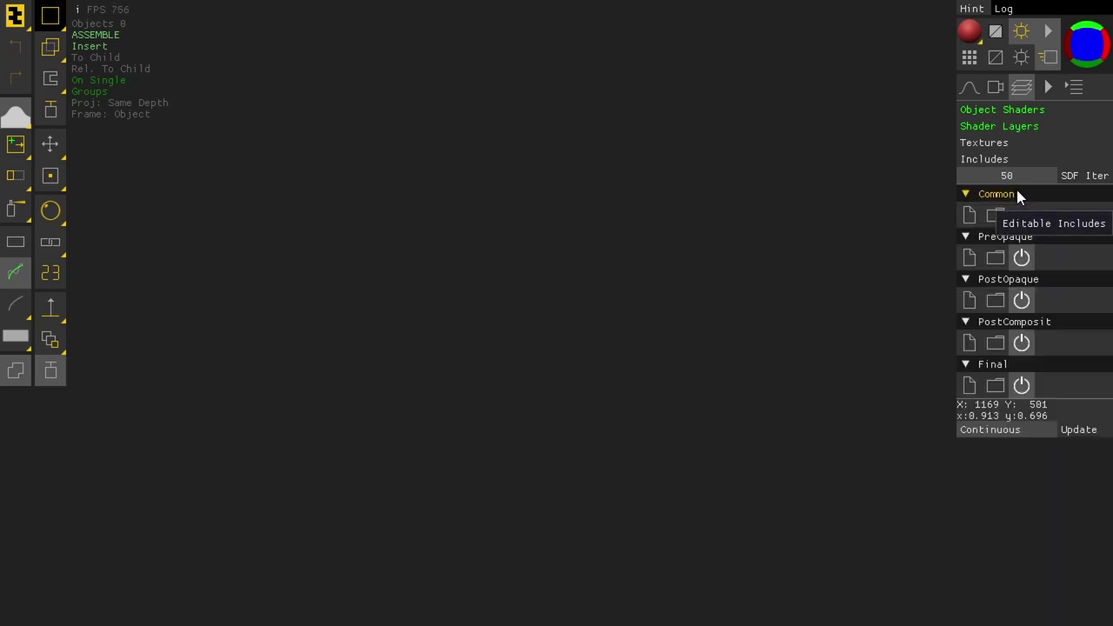
Step: Open the tool library from the tool settings, collapse all its category headers and toggle the SDF category
left_click(973, 86)
left_click(969, 129)
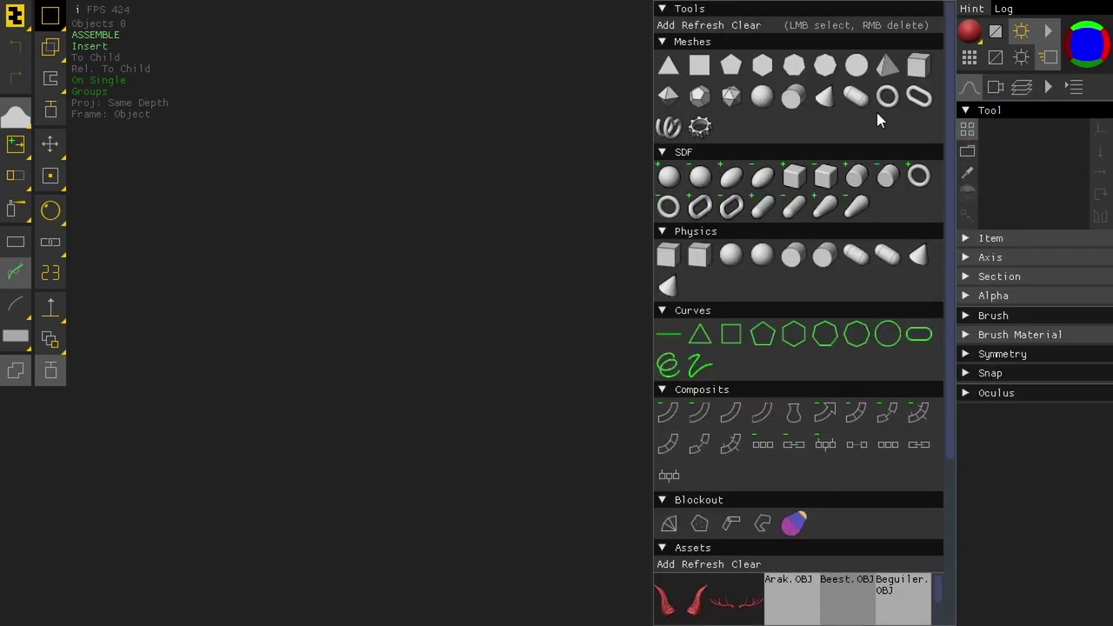
left_click(726, 9)
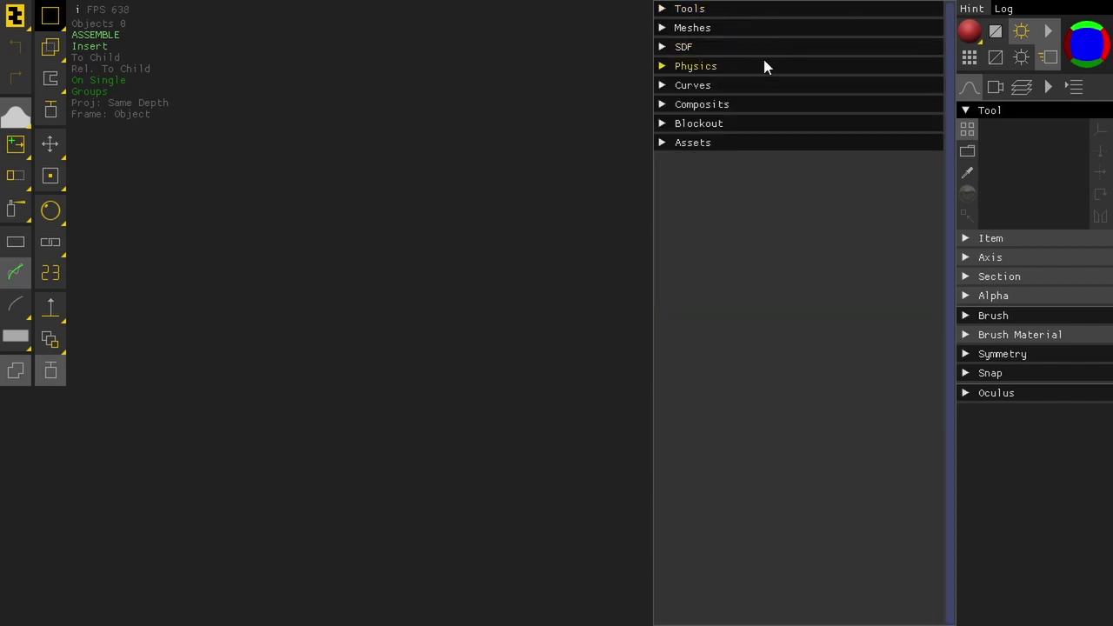
left_click(692, 47)
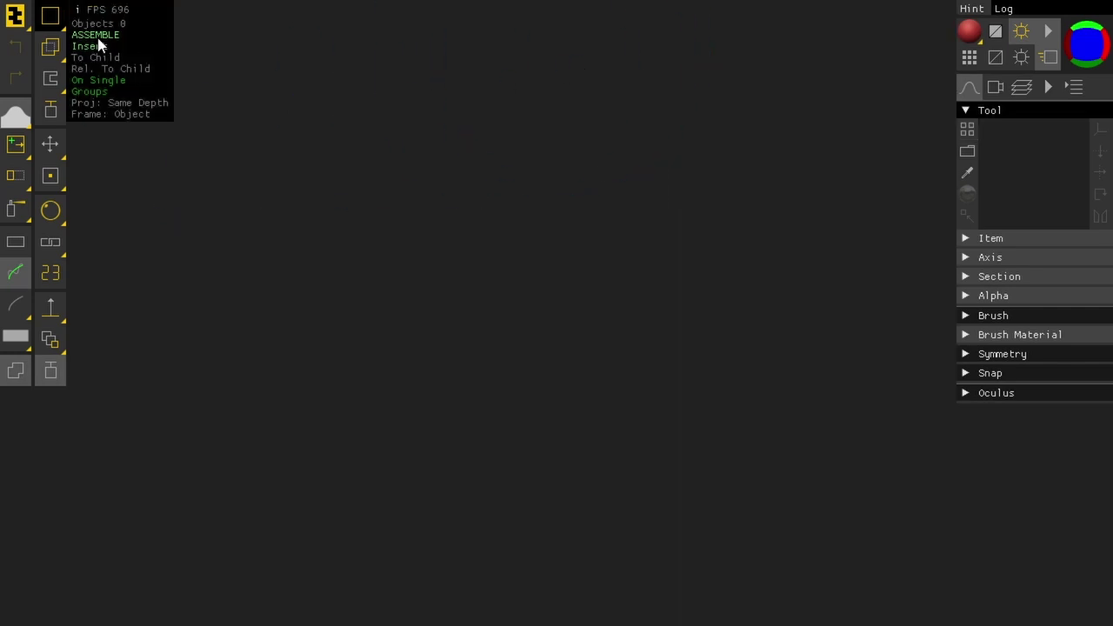
Step: Reopen the release history to check the remaining 0.9.9.5 entries, and close it
left_click(15, 15)
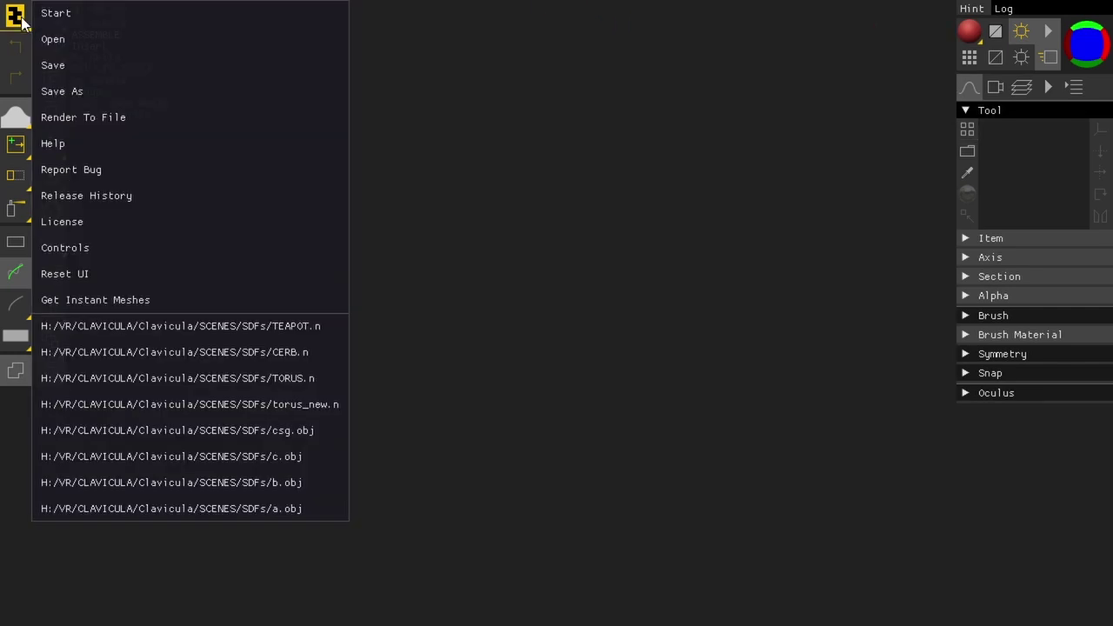
left_click(81, 196)
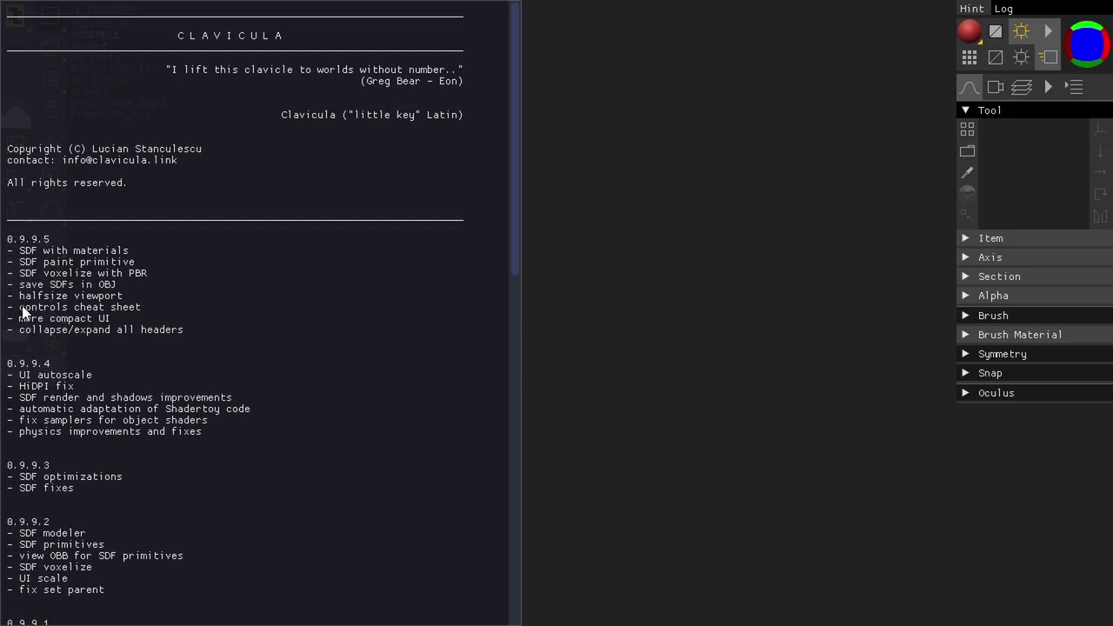
left_click(605, 258)
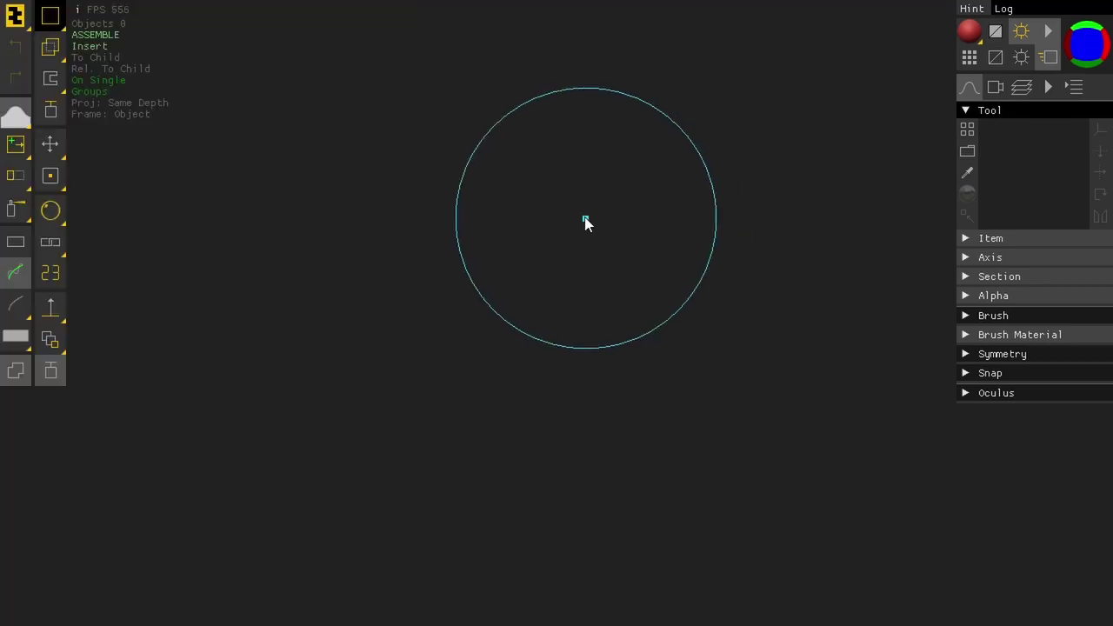
Step: Open the controls cheat sheet and examine the shortcuts for view, brush, symmetry, Assemble mode, Sculpt mode, projection and rendering
left_click(14, 15)
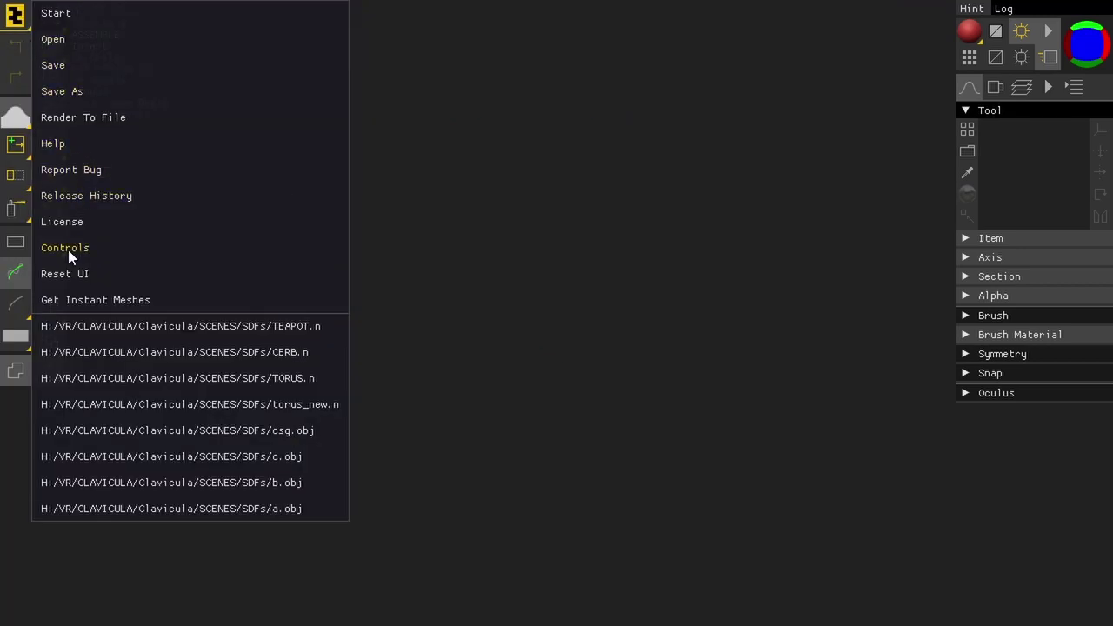
left_click(480, 172)
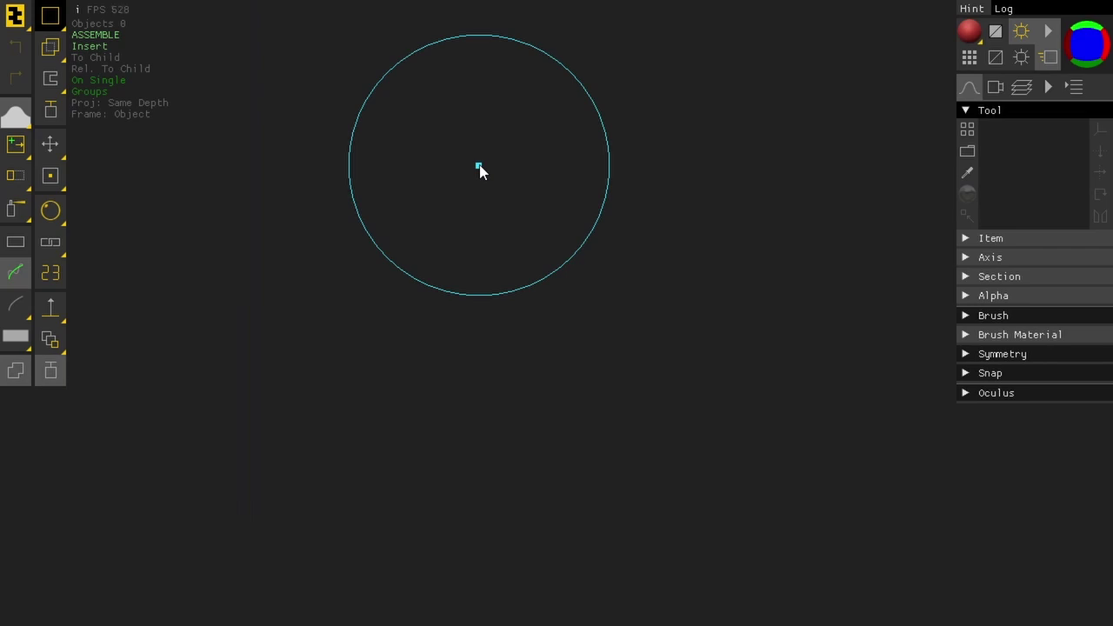
key("i")
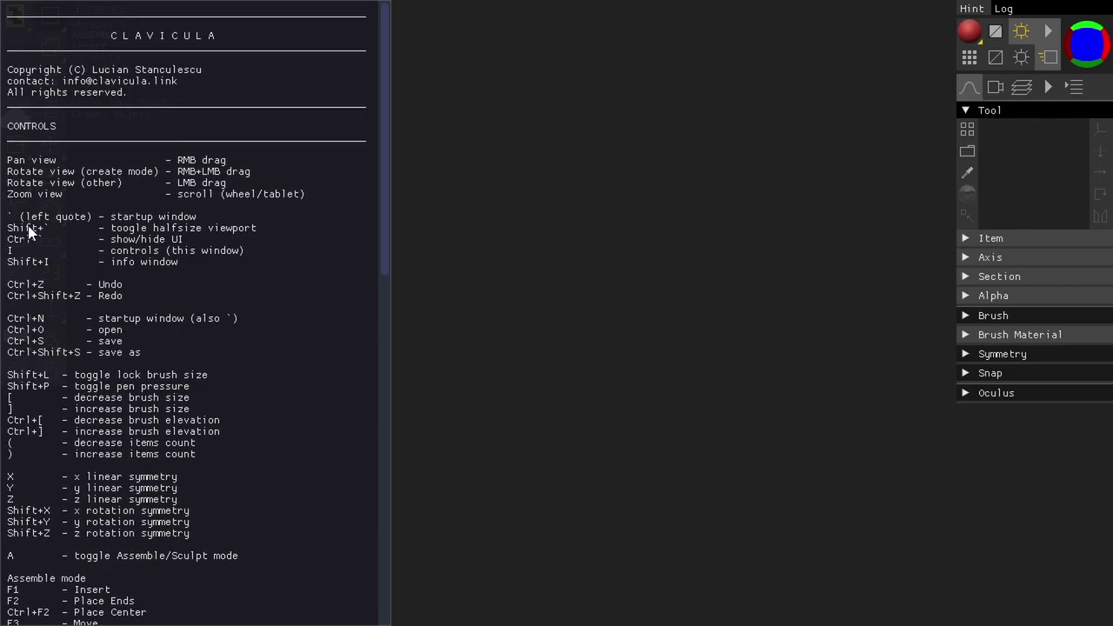
scroll(160, 268, "down", 3)
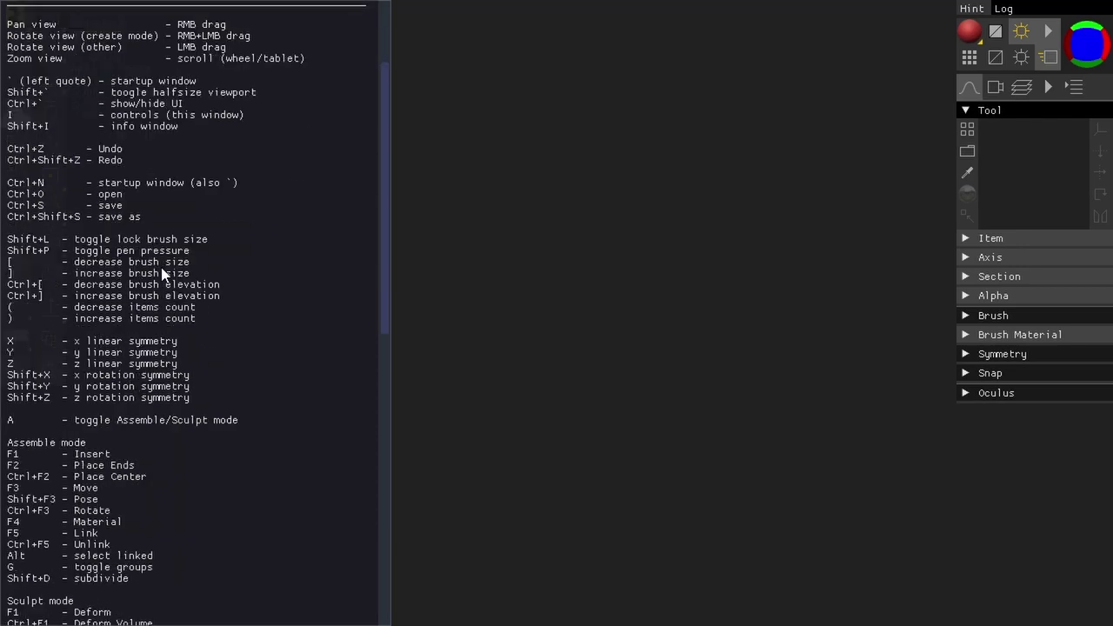
scroll(80, 259, "down", 4)
scroll(80, 263, "down", 10)
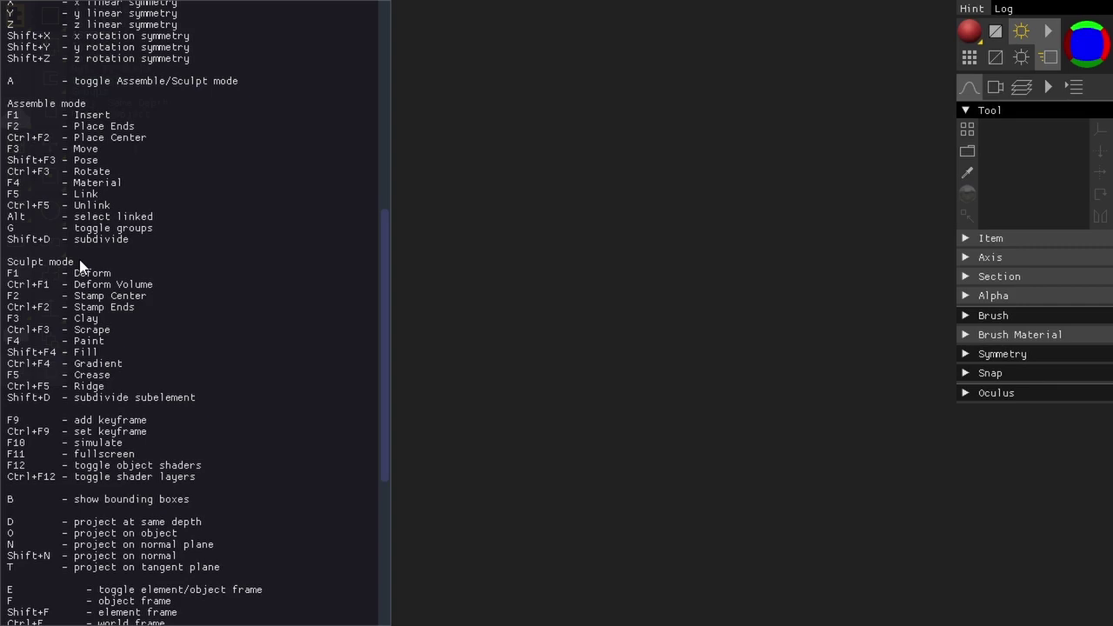
scroll(129, 360, "down", 2)
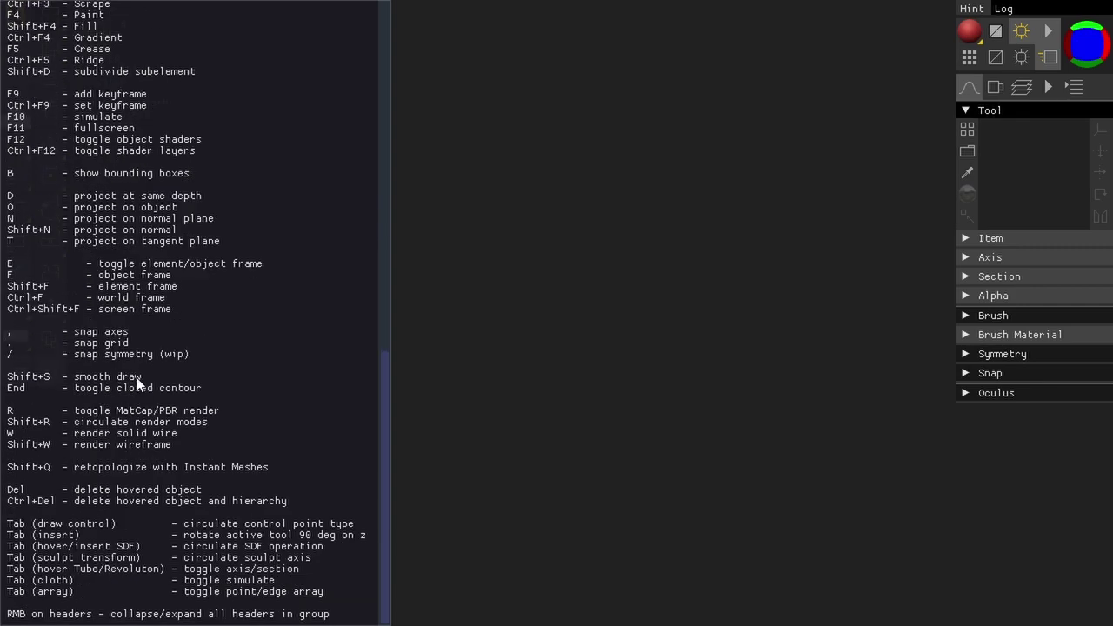
scroll(200, 424, "up", 15)
scroll(202, 432, "up", 5)
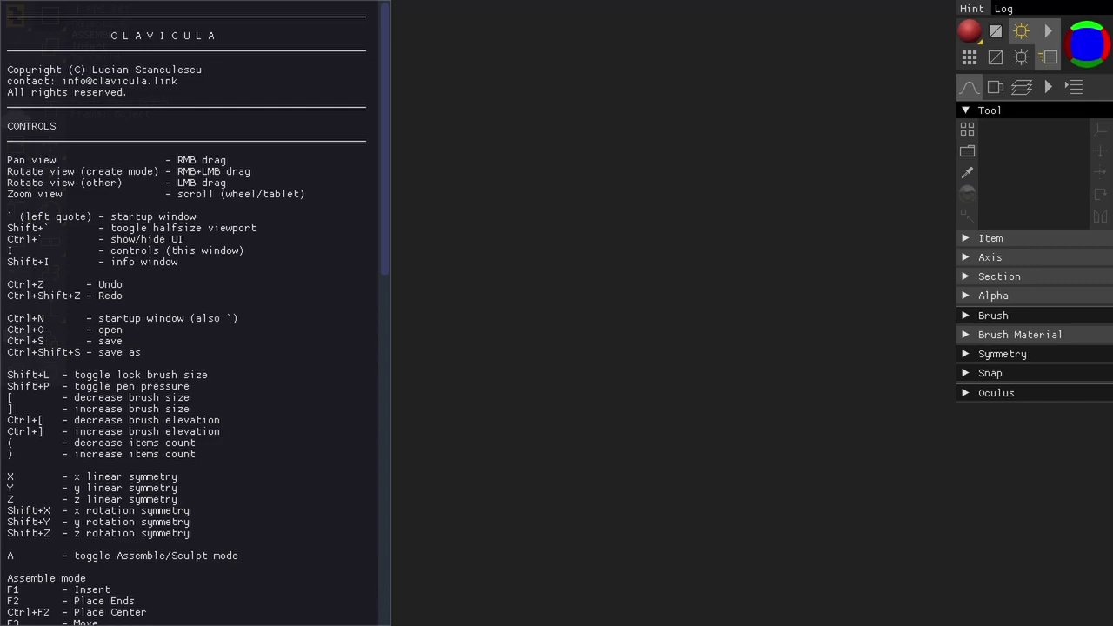
scroll(261, 356, "down", 20)
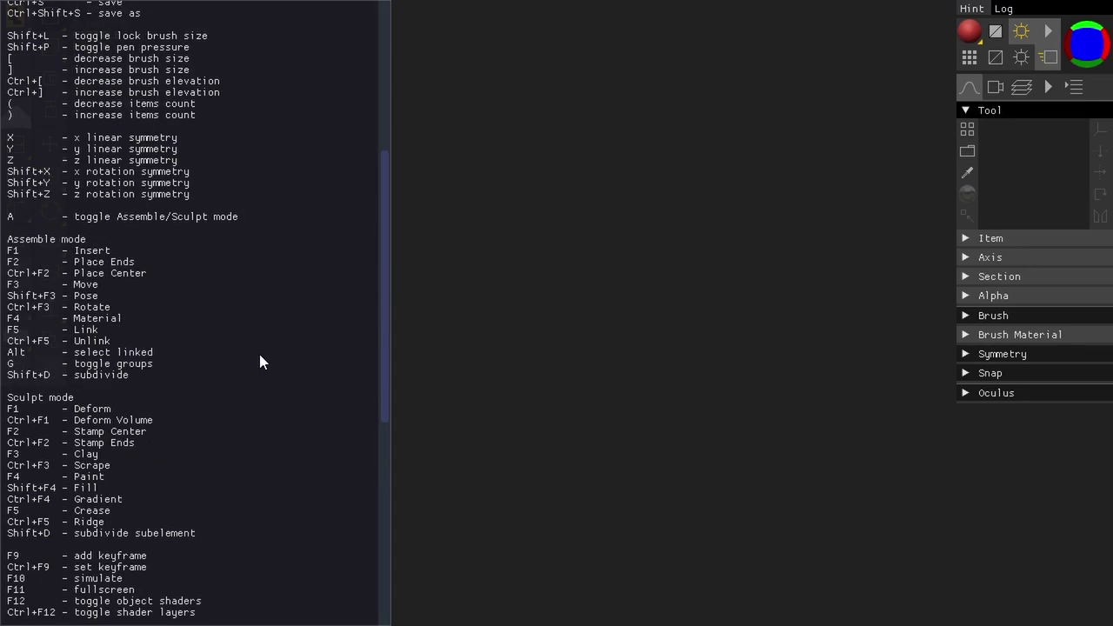
scroll(265, 359, "up", 7)
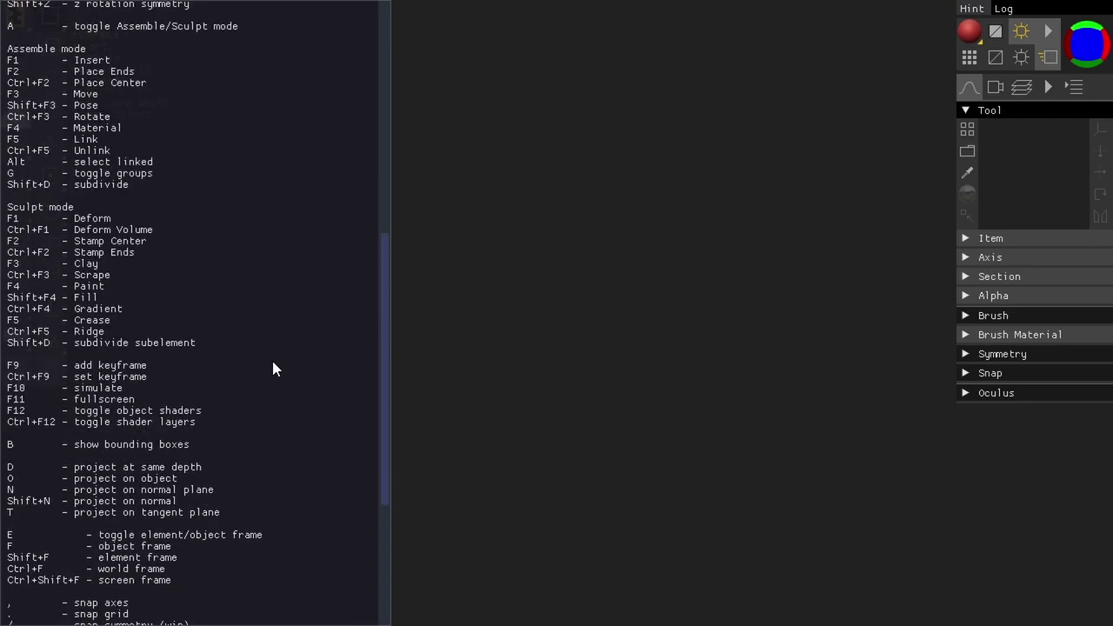
Step: Close the controls cheat sheet and load the CSG example scene from the SDF category
scroll(327, 292, "up", 14)
left_click(572, 207)
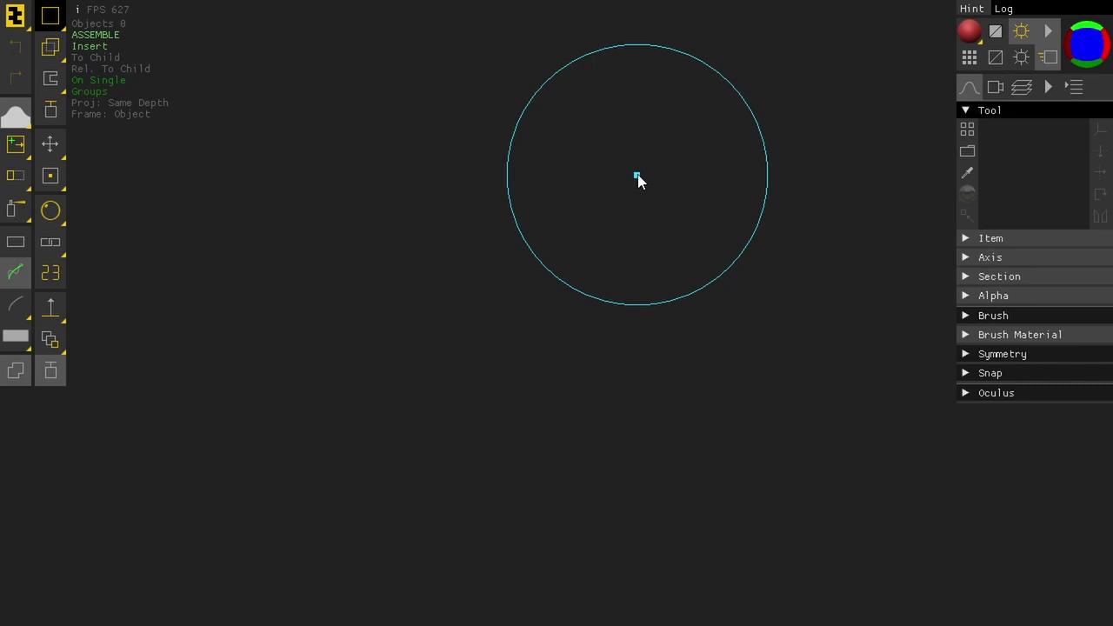
key("space")
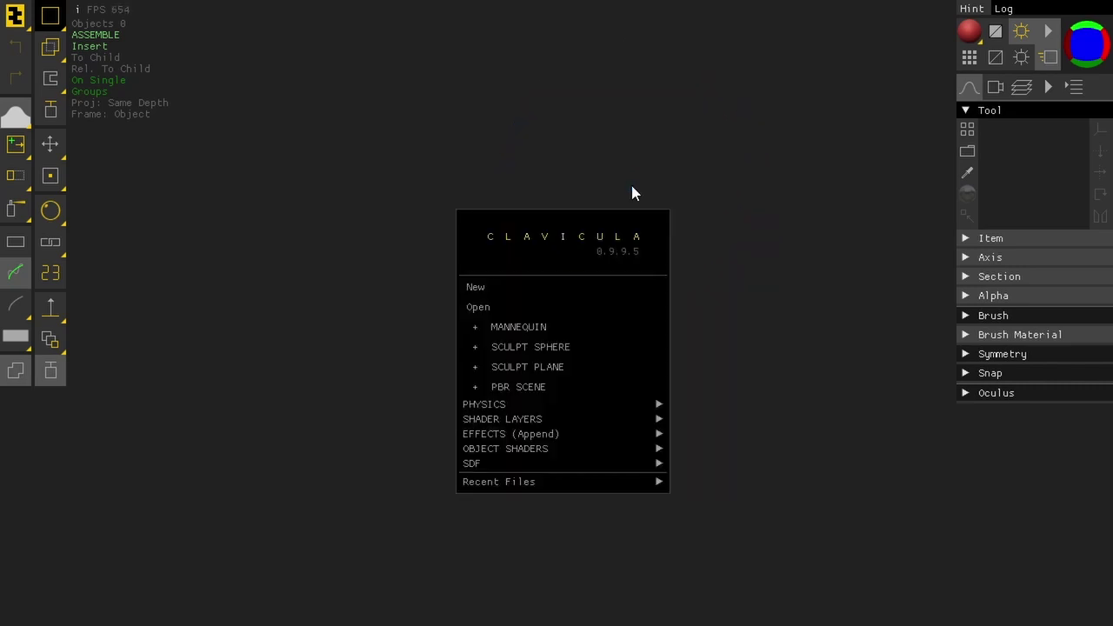
mouse_move(563, 467)
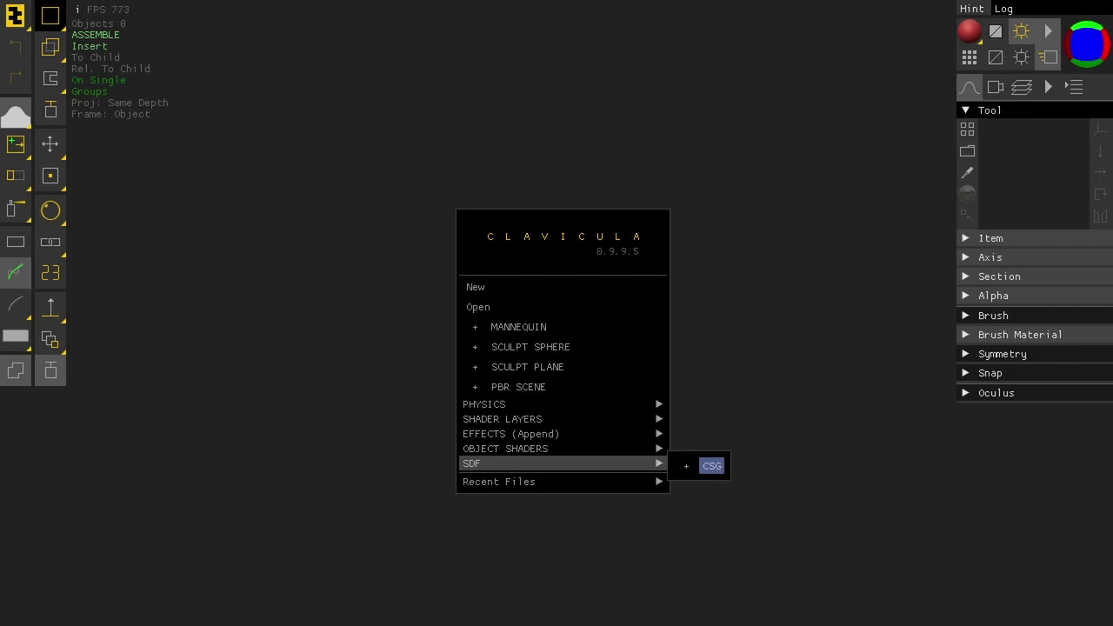
left_click(711, 465)
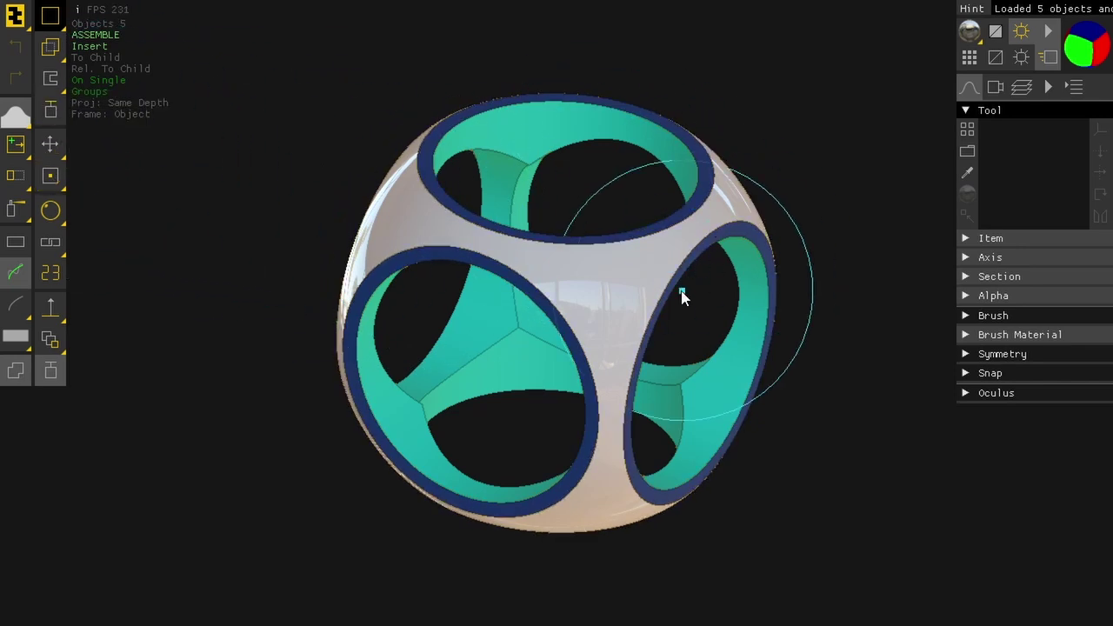
Step: Delete the objects cutting into the CSG sphere one after another until only the base sphere remains
left_click(721, 368)
key("Delete")
key("Delete")
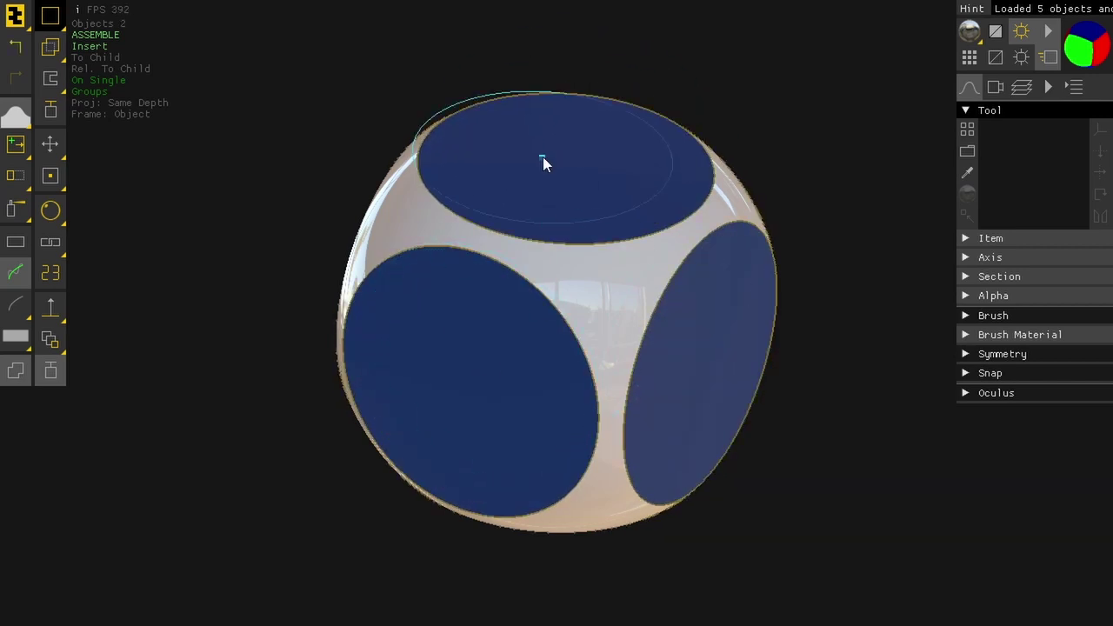
key("Delete")
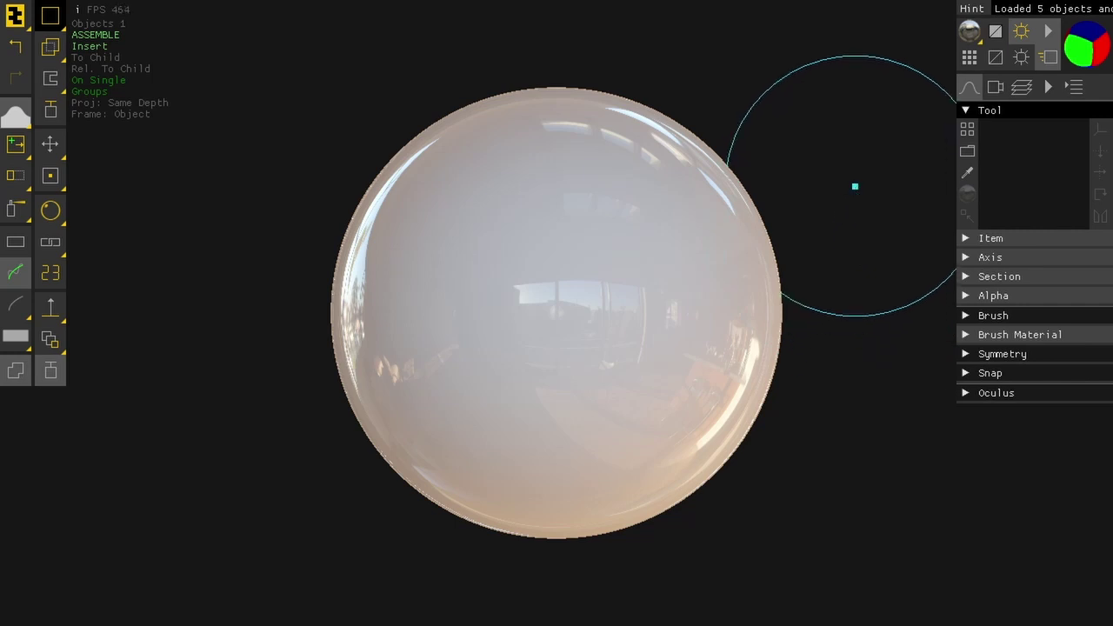
Step: Undo the last two object deletions and show the bounding boxes of the CSG objects
key("ctrl+z")
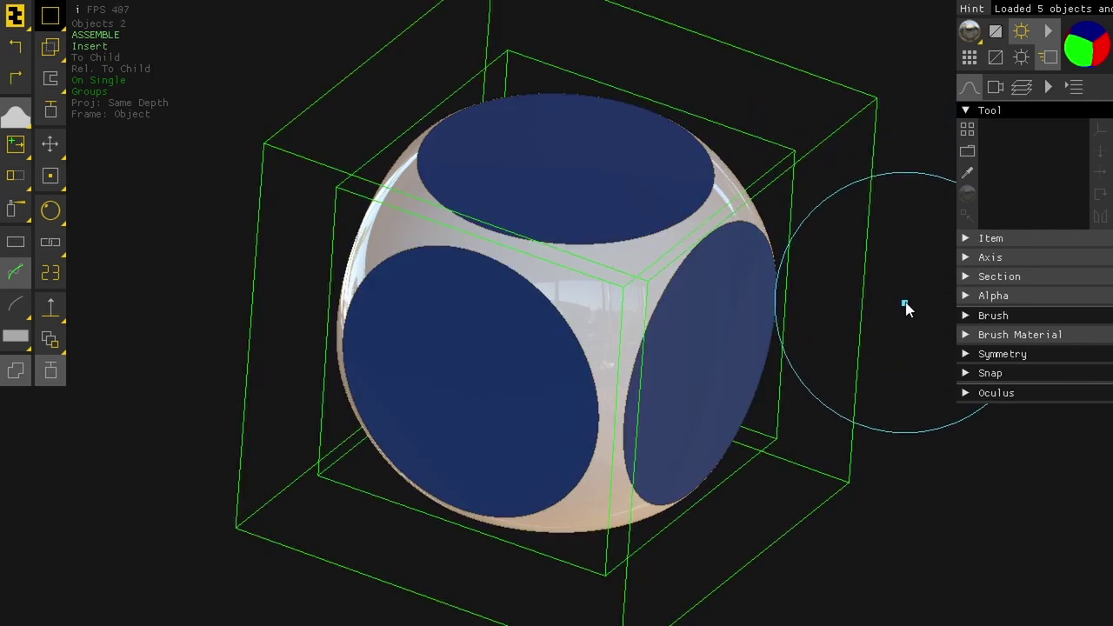
mouse_move(905, 308)
left_mouse_down()
mouse_move(850, 293)
mouse_move(905, 313)
left_mouse_up()
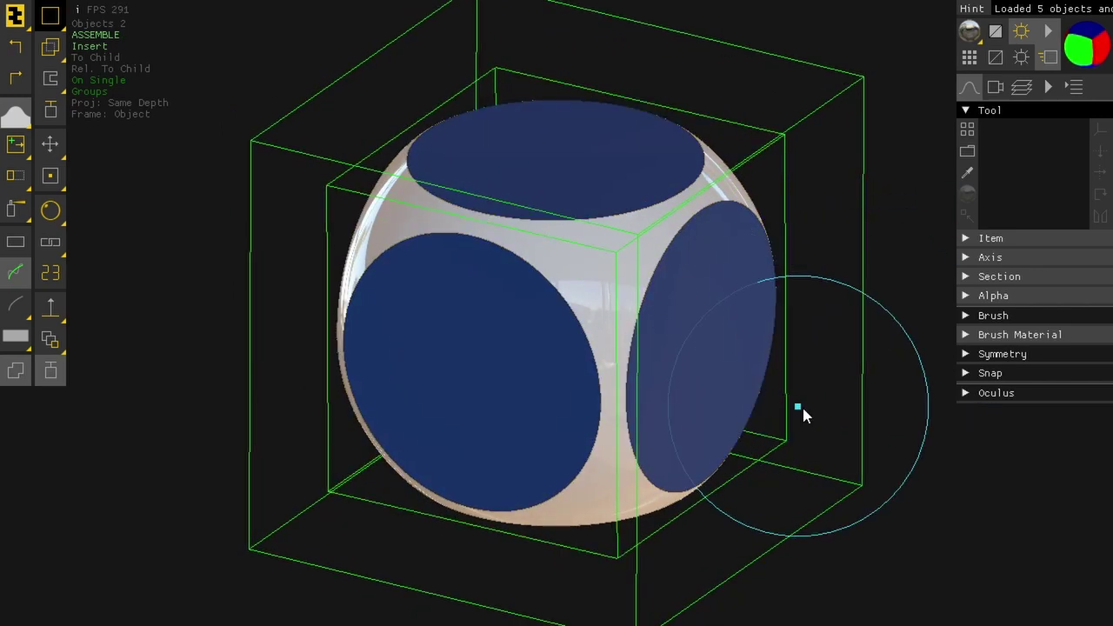
left_click(621, 353)
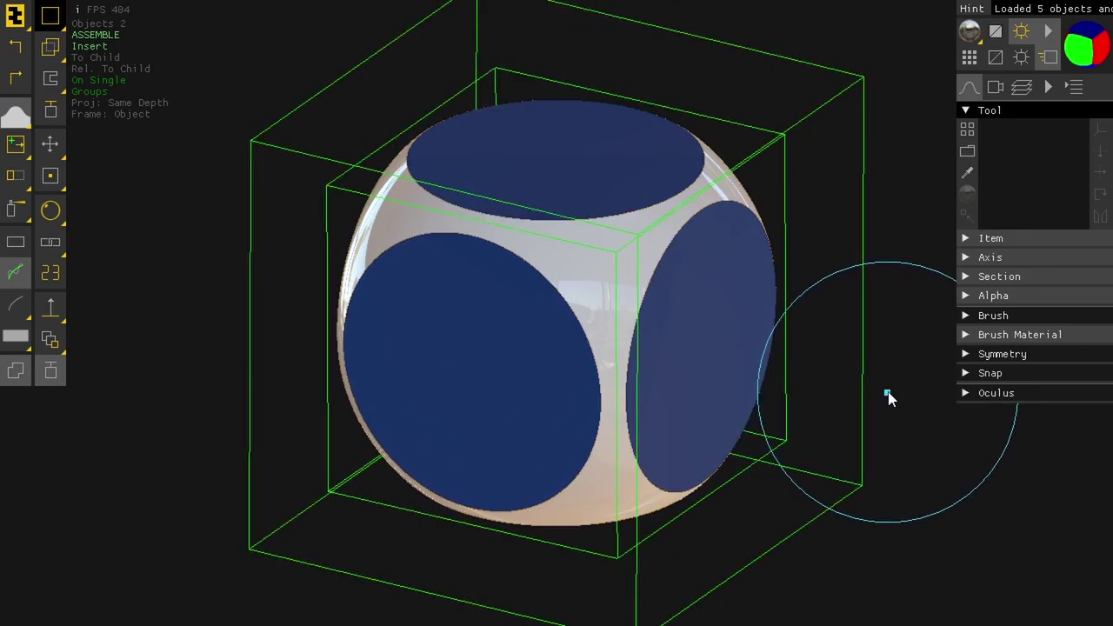
key("ctrl+z")
left_click_drag(878, 398, 808, 435)
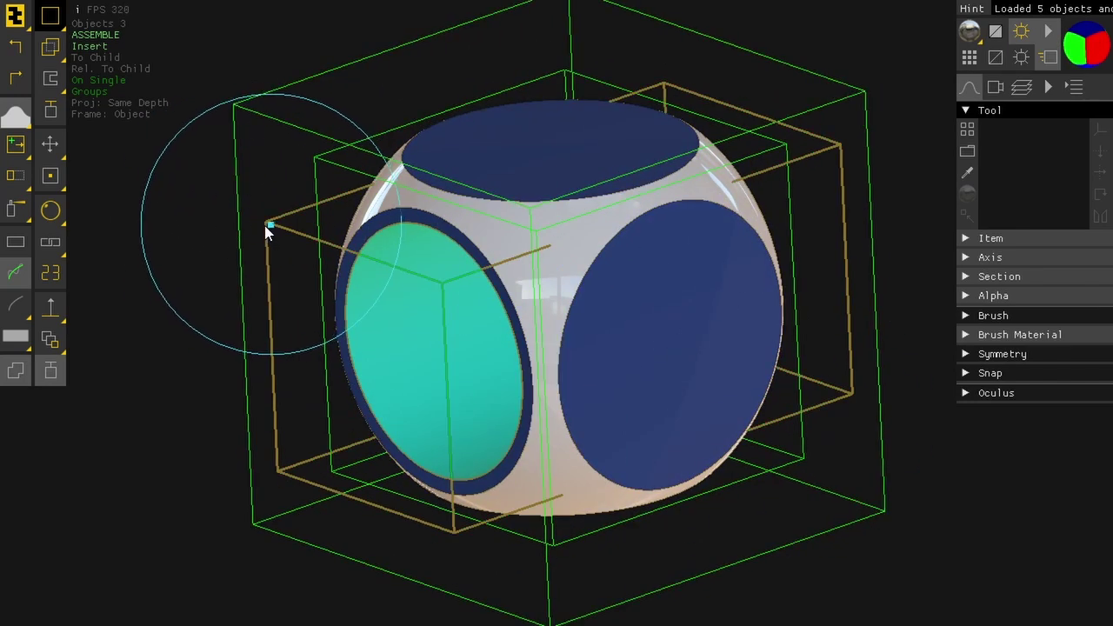
Step: Try to move the restored cutting cylinder slightly with the Move tool and undo the move
left_click(50, 144)
mouse_move(293, 236)
left_mouse_down()
mouse_move(440, 264)
mouse_move(264, 232)
mouse_move(316, 240)
mouse_move(289, 242)
left_mouse_up()
key("ctrl+z")
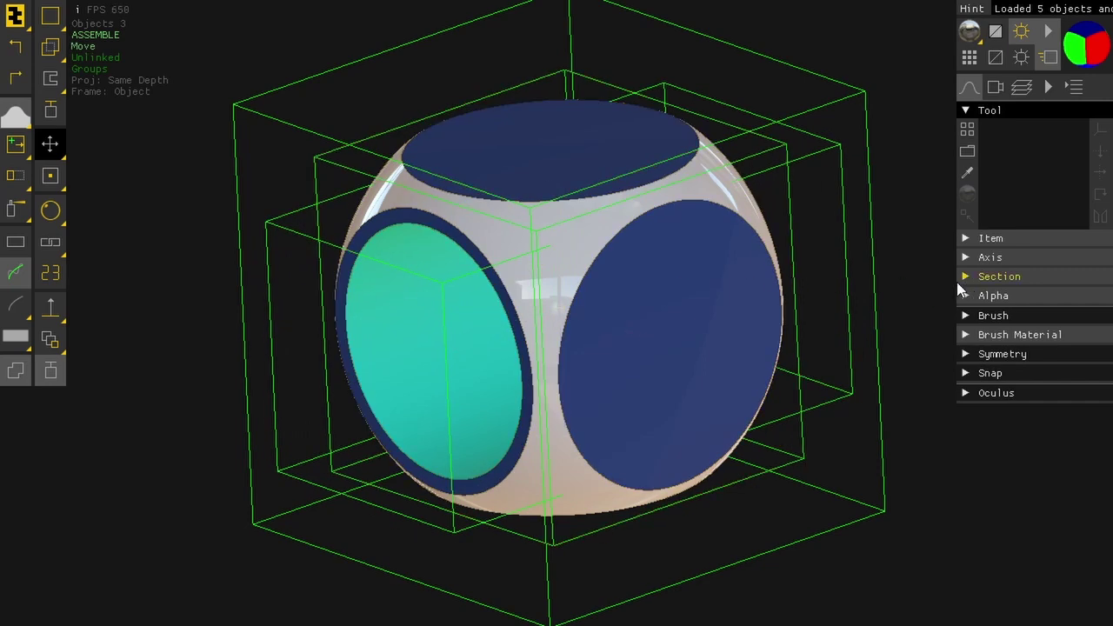
Step: Open the history and step back past both remaining Delete Object entries to restore all cutting cylinders
left_click_drag(947, 176, 936, 211)
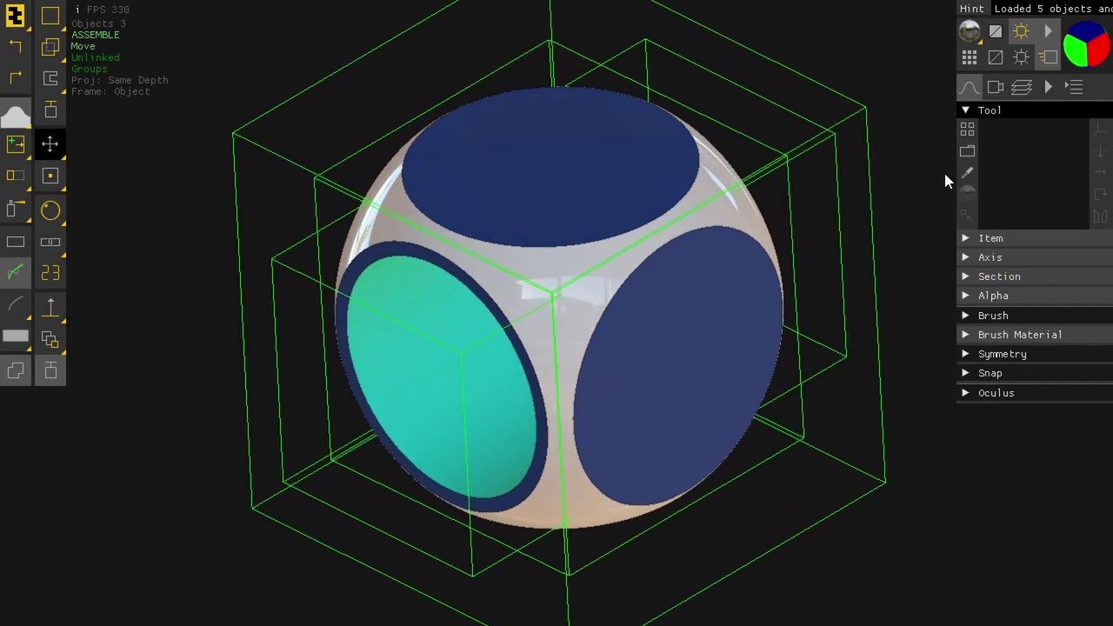
left_click(1076, 88)
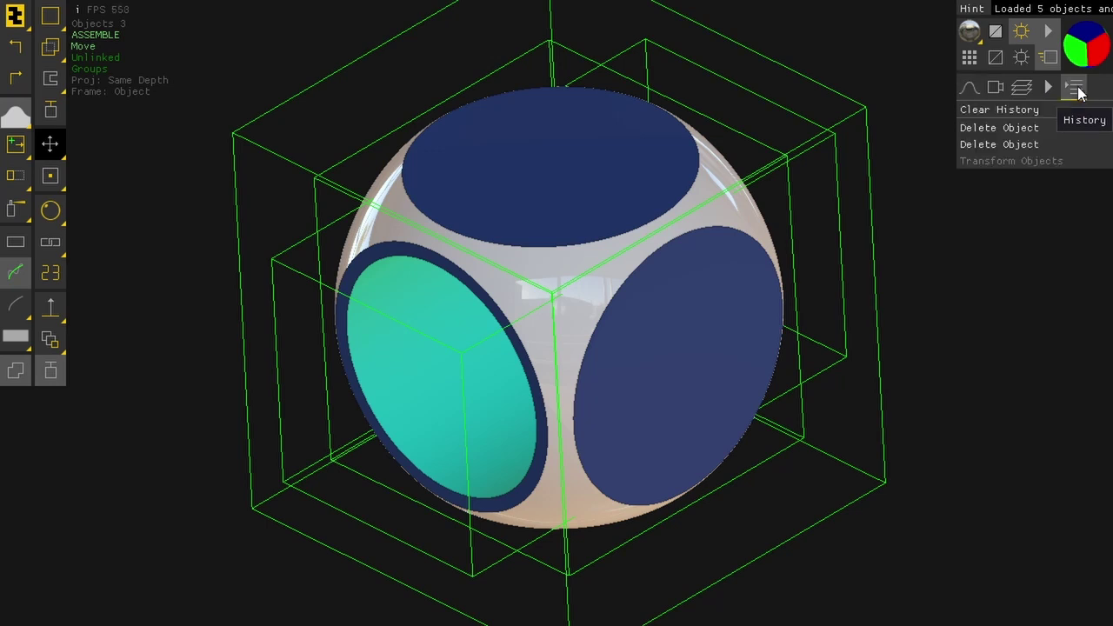
left_click(1022, 142)
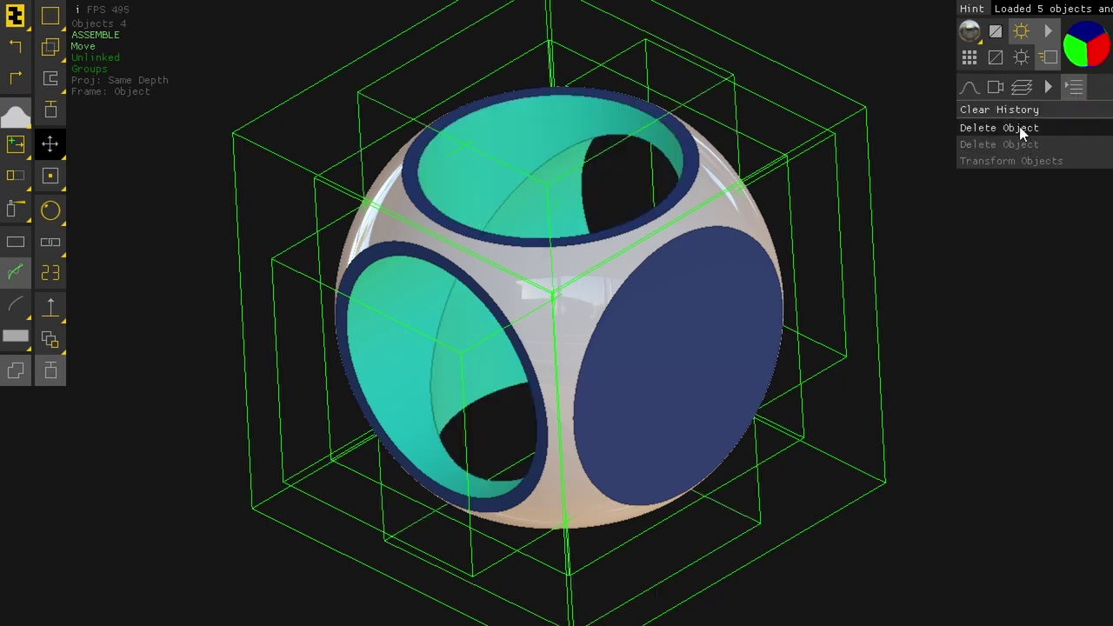
left_click(1022, 131)
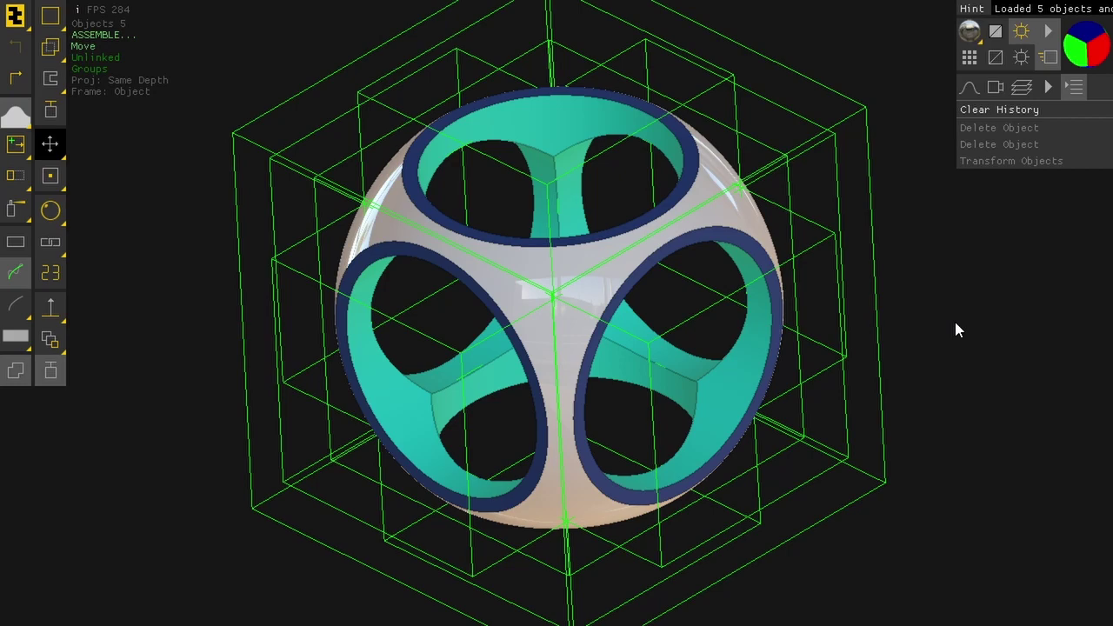
Step: Clear the object selection, return to the tool settings and hide the bounding boxes
left_click_drag(954, 318, 912, 365)
left_click(397, 278)
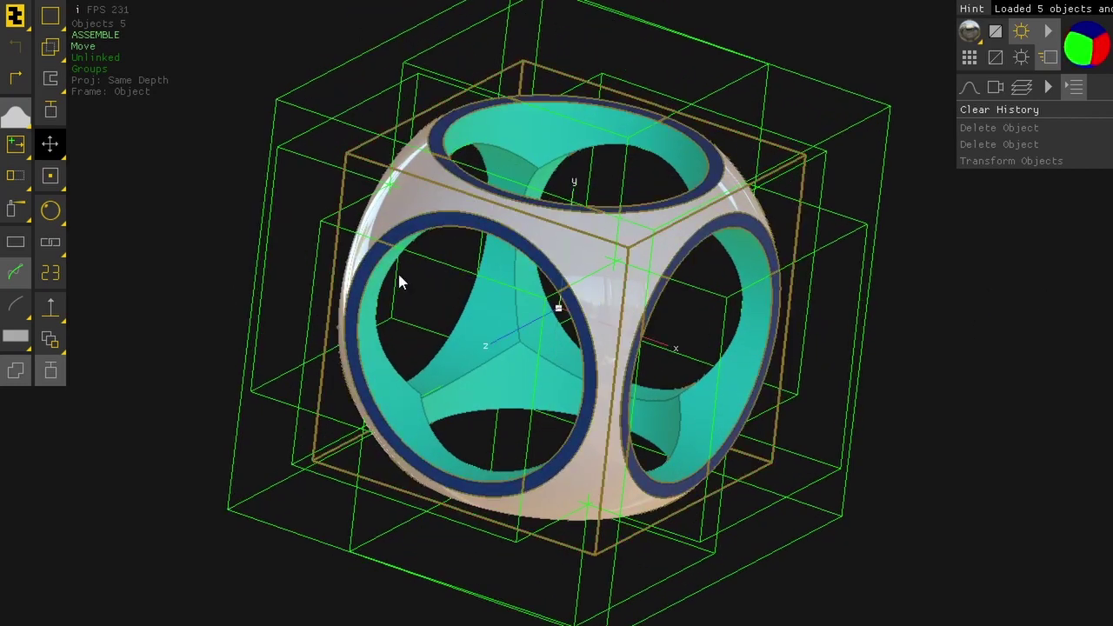
key("Escape")
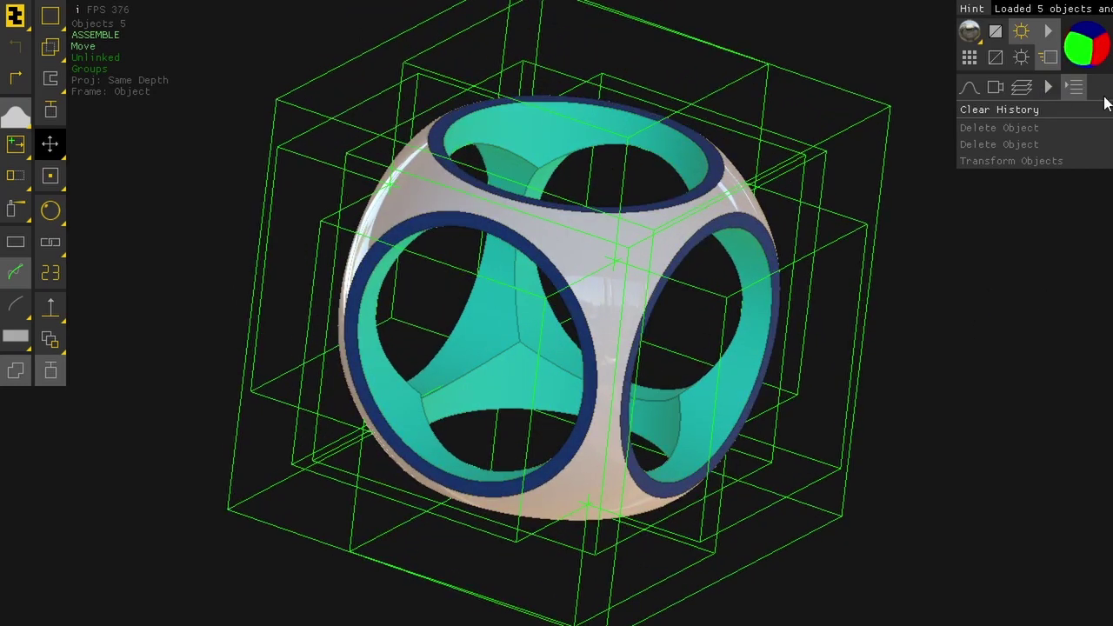
left_click(969, 88)
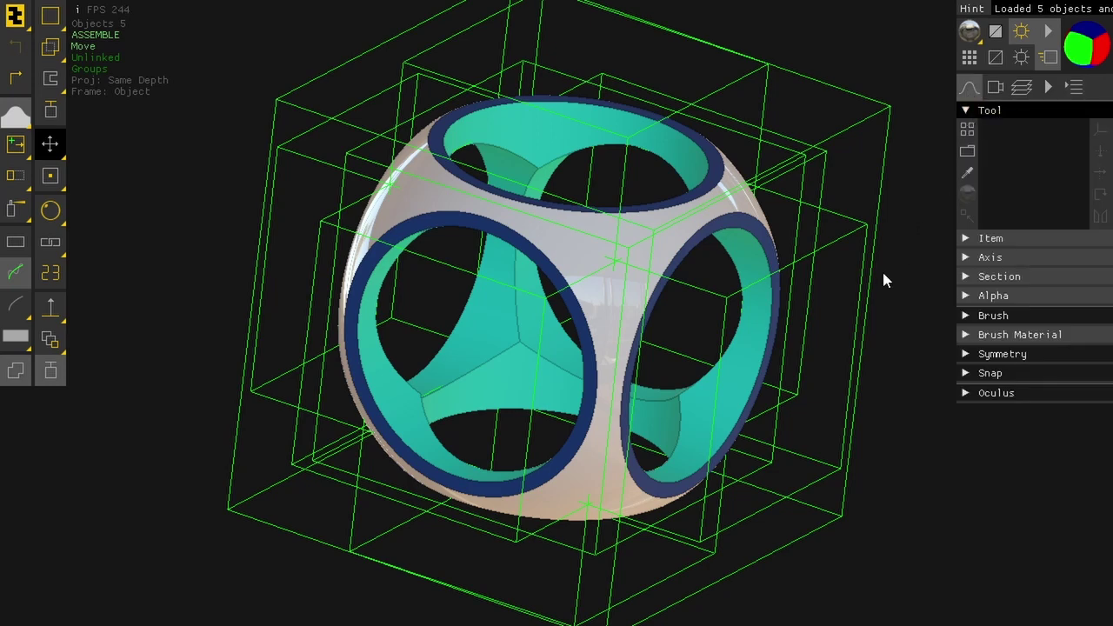
left_click_drag(894, 272, 869, 232)
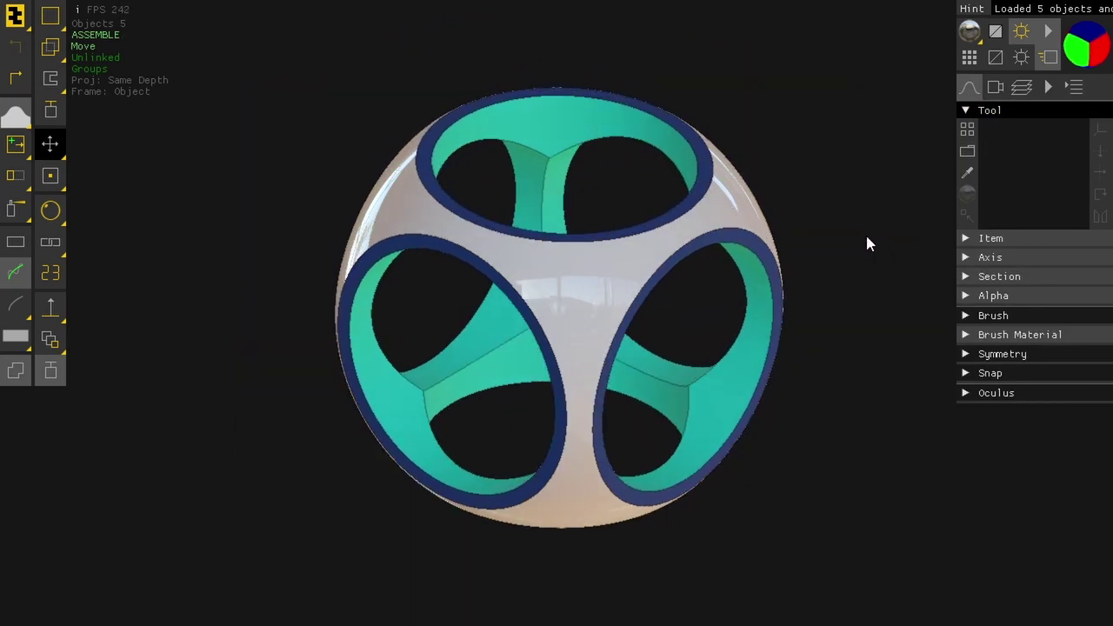
Step: Voxelize the SDF Result object into a mesh and examine its surface and hole edges
scroll(633, 249, "up", 3)
right_click(615, 289)
mouse_move(645, 345)
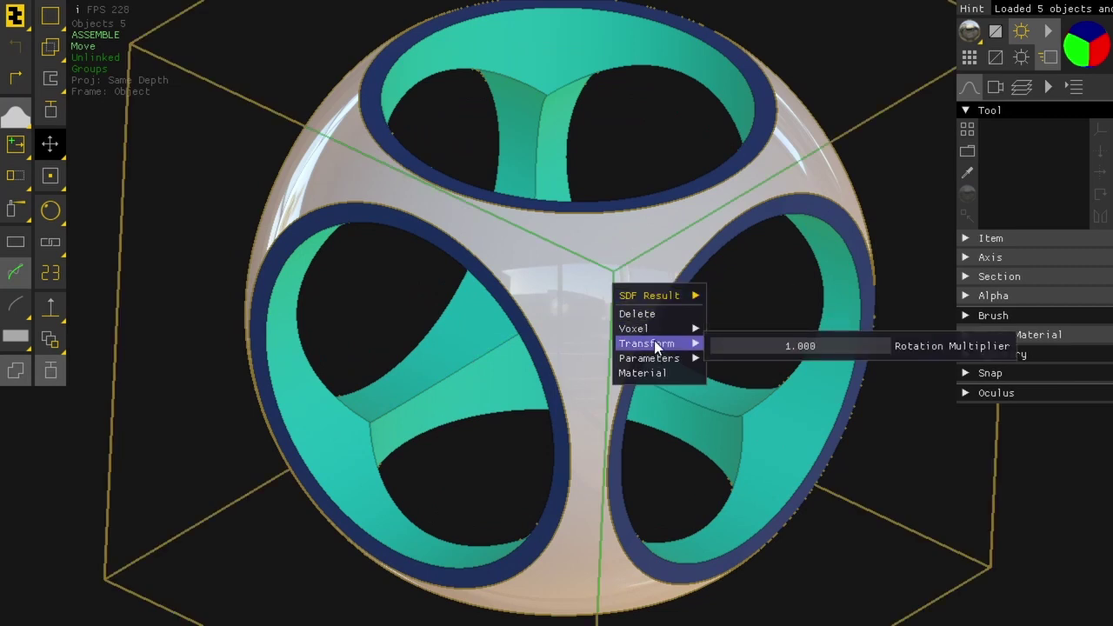
mouse_move(662, 328)
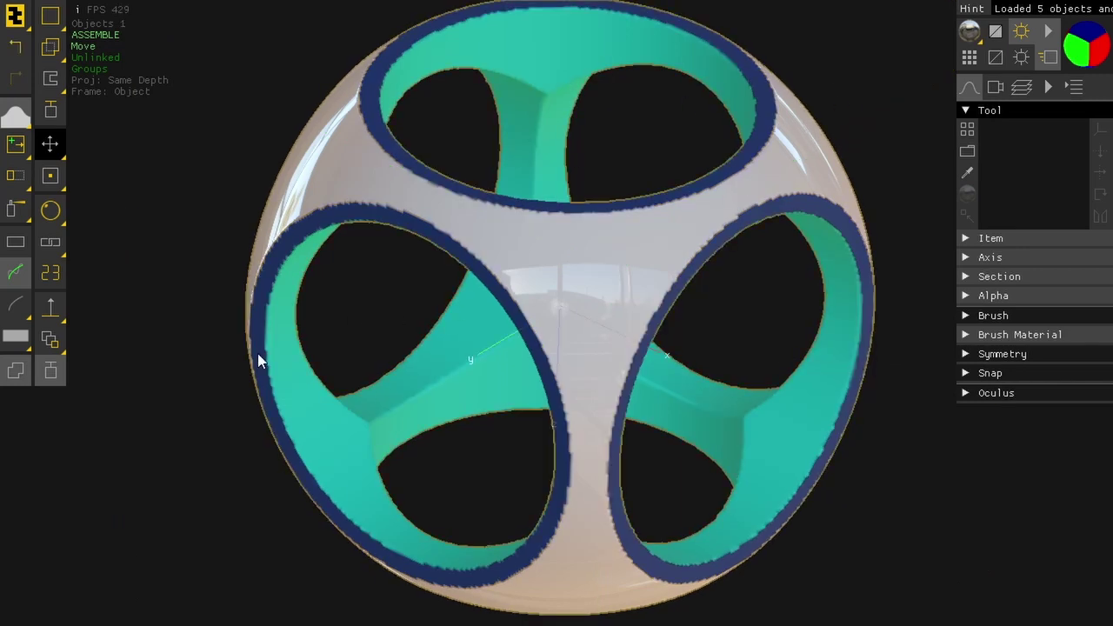
middle_click_drag(258, 353, 300, 235)
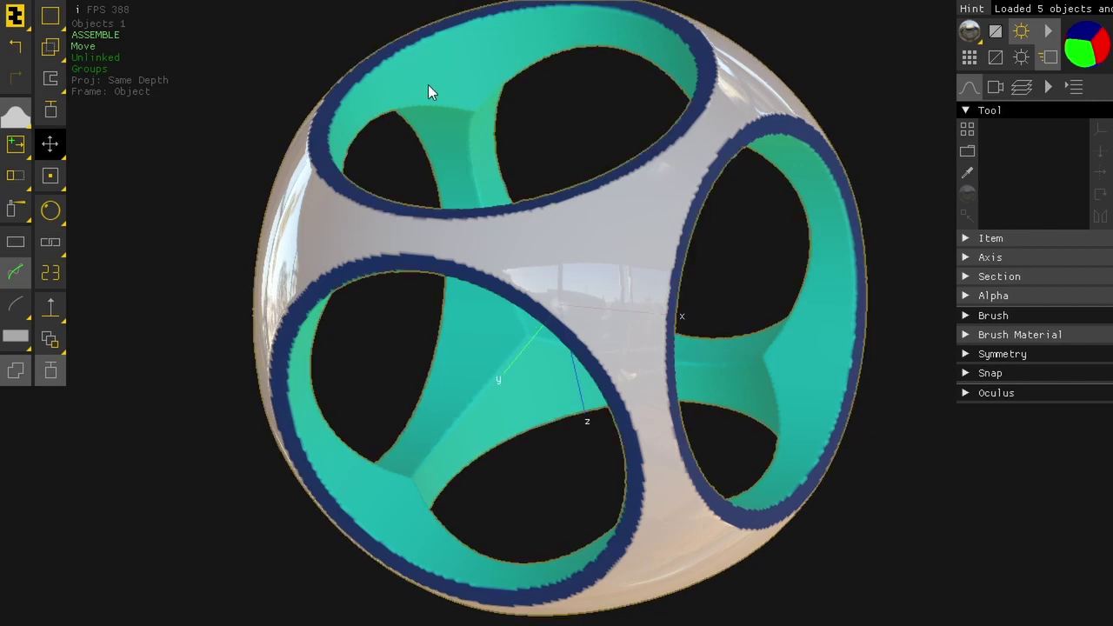
middle_click_drag(540, 149, 510, 184)
Step: Check the voxelized mesh's vertex and face statistics and convert the mesh to Clay
right_click(532, 115)
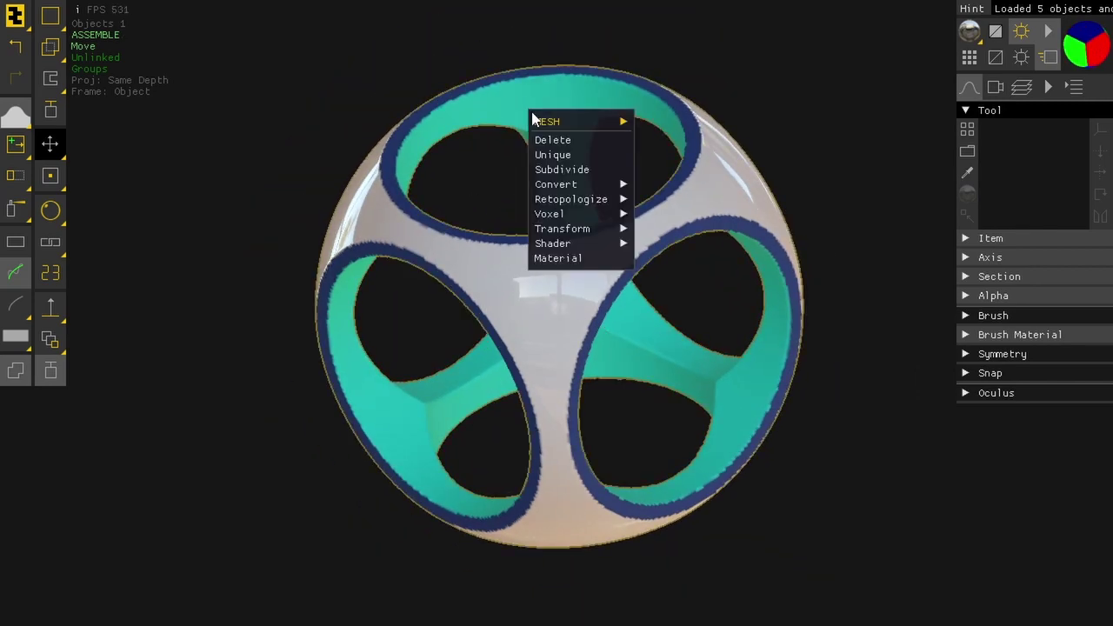
mouse_move(616, 123)
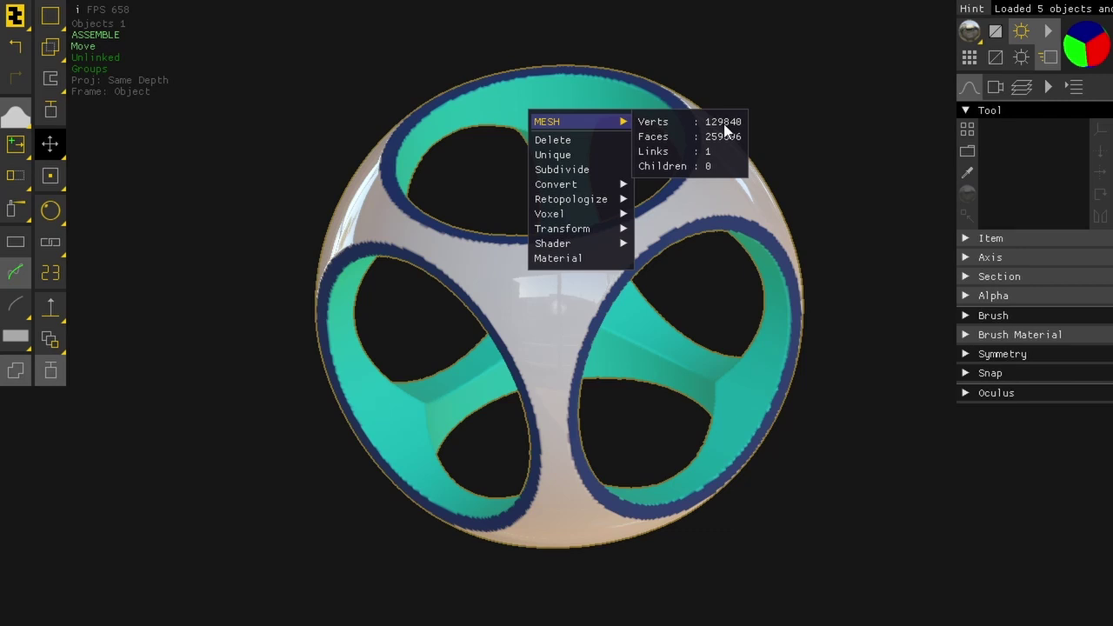
mouse_move(576, 181)
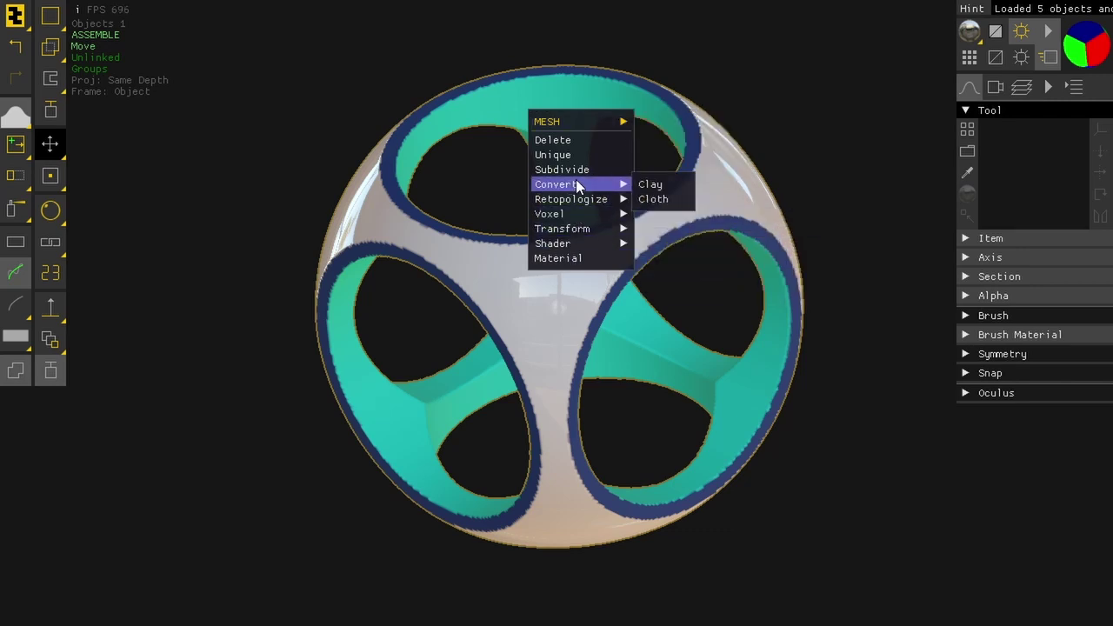
left_click(654, 185)
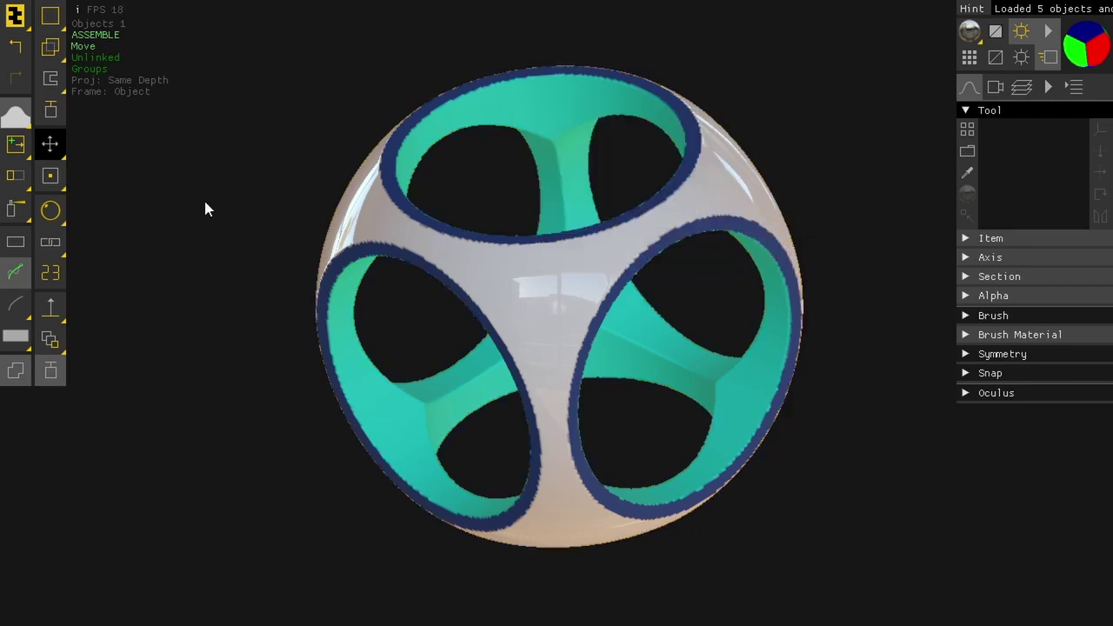
Step: Deform the clay object with an enlarged Deform brush, pulling its outer edge inward and shifting the central bridge between the holes
left_click(15, 120)
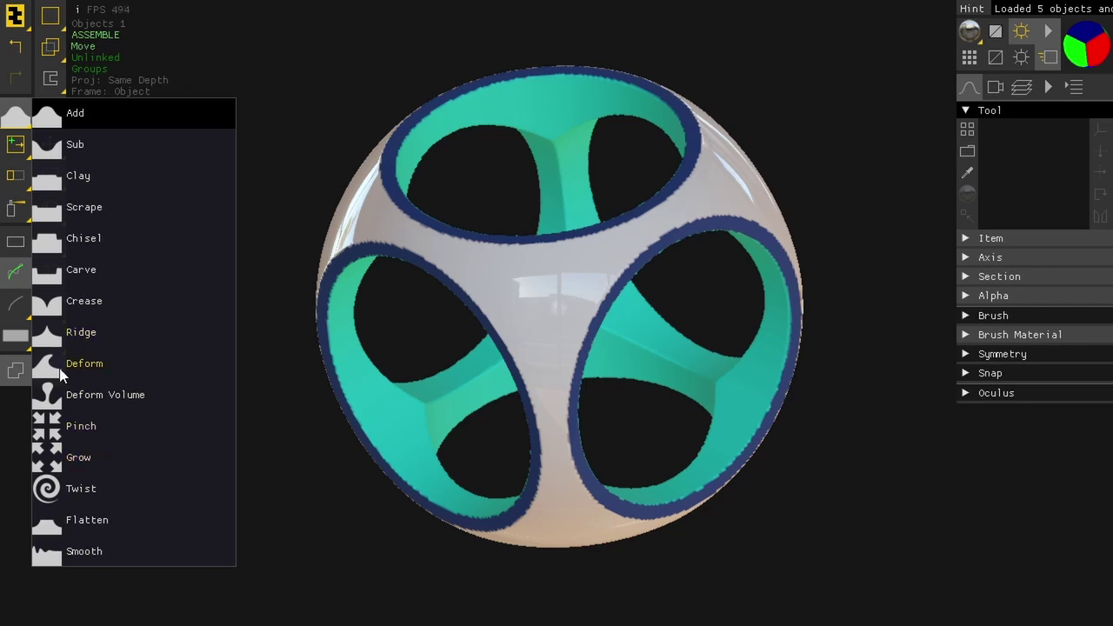
left_click(60, 373)
scroll(367, 240, "up", 1)
key("]")
mouse_move(347, 197)
left_mouse_down()
mouse_move(414, 257)
mouse_move(428, 250)
left_mouse_up()
mouse_move(564, 284)
left_mouse_down()
mouse_move(642, 265)
mouse_move(625, 227)
left_mouse_up()
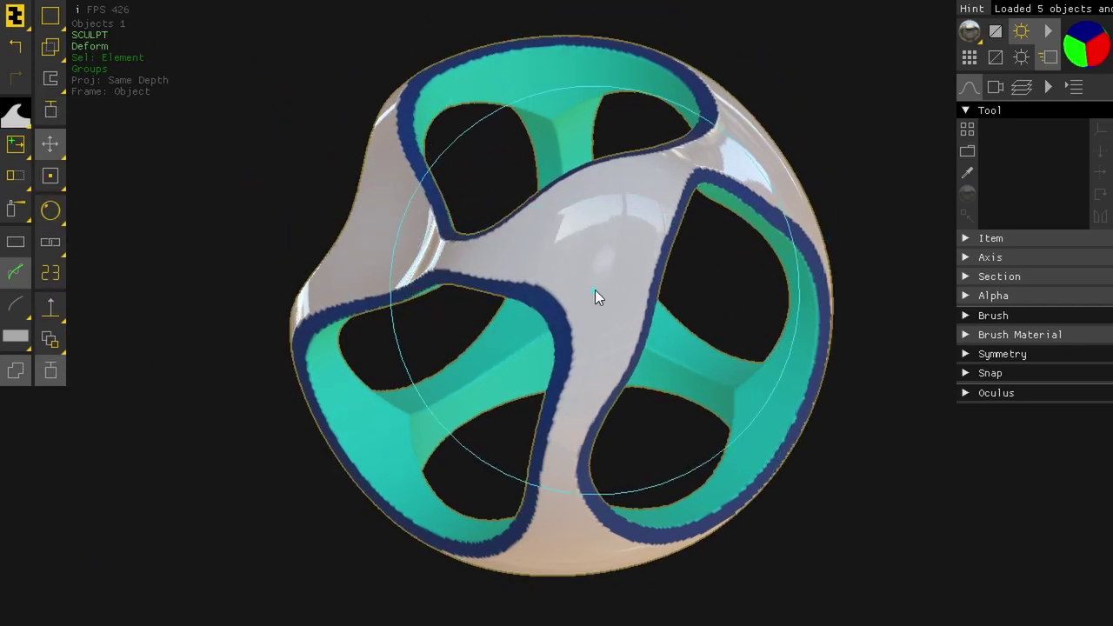
mouse_move(595, 296)
middle_mouse_down()
mouse_move(534, 330)
mouse_move(534, 303)
middle_mouse_up()
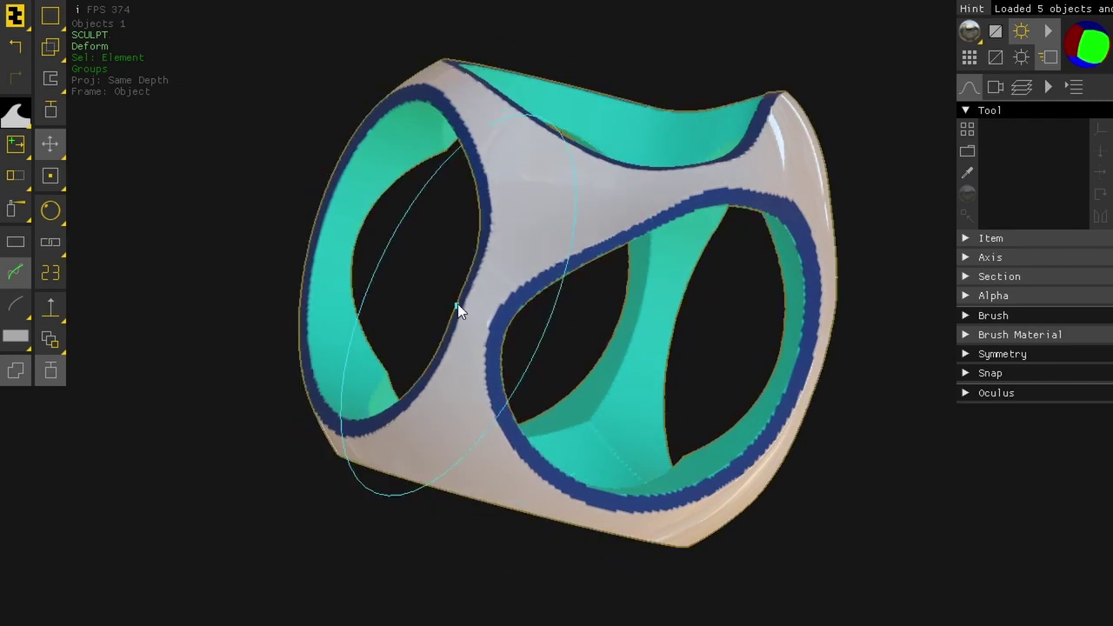
Step: Smooth the material along the blue rims of the holes using the Paint brush's Smooth Material mode
left_click(15, 208)
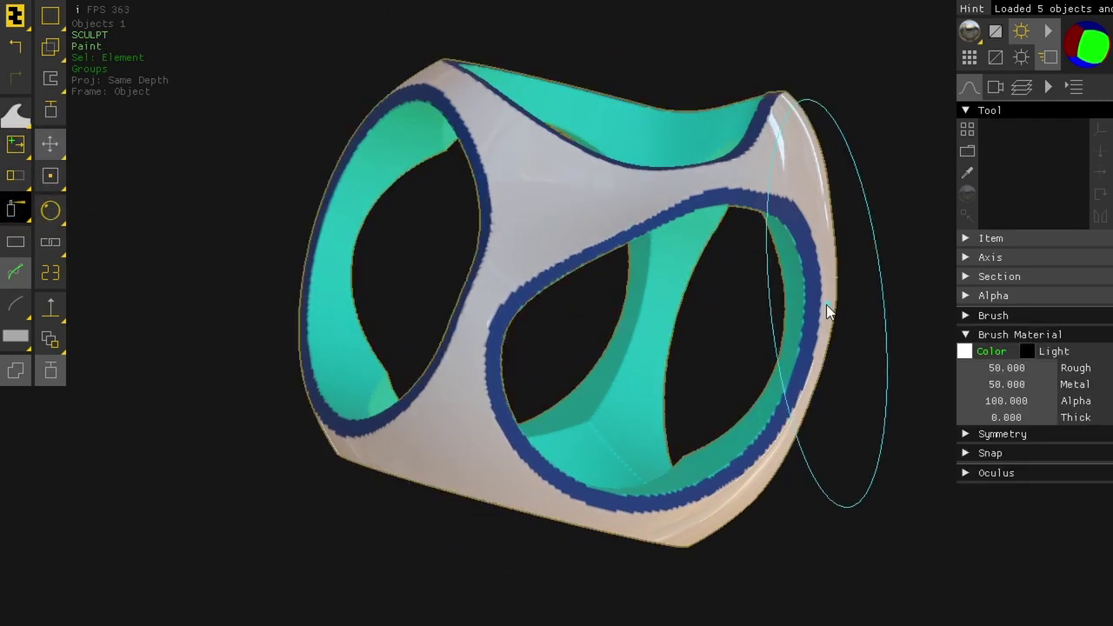
left_click_drag(550, 197, 459, 287, "shift")
left_click_drag(672, 166, 799, 212, "shift")
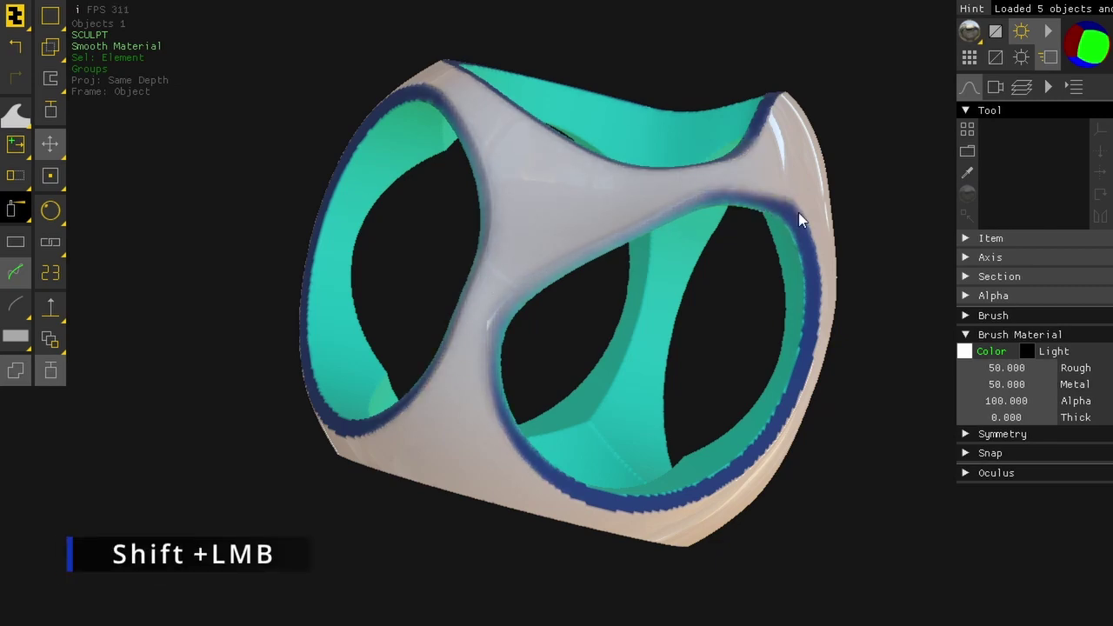
mouse_move(798, 212)
middle_mouse_down()
mouse_move(643, 322)
mouse_move(651, 358)
mouse_move(690, 326)
mouse_move(736, 356)
mouse_move(693, 378)
middle_mouse_up()
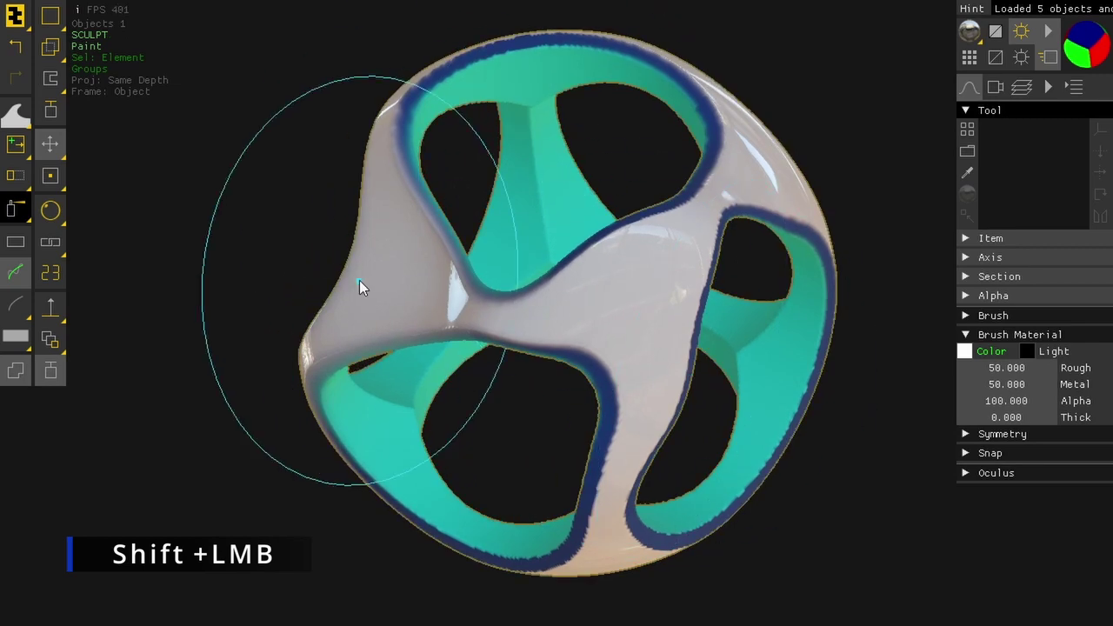
Step: Revert the history to before the Voxelize entry to restore the original CSG objects
middle_click_drag(539, 331, 432, 375)
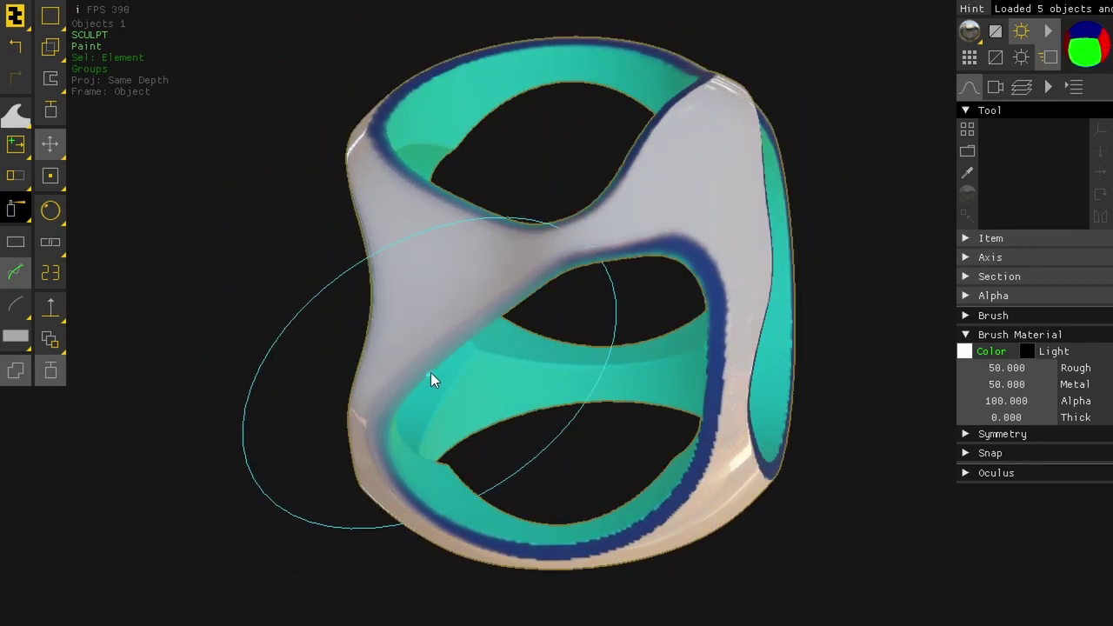
left_click(1076, 88)
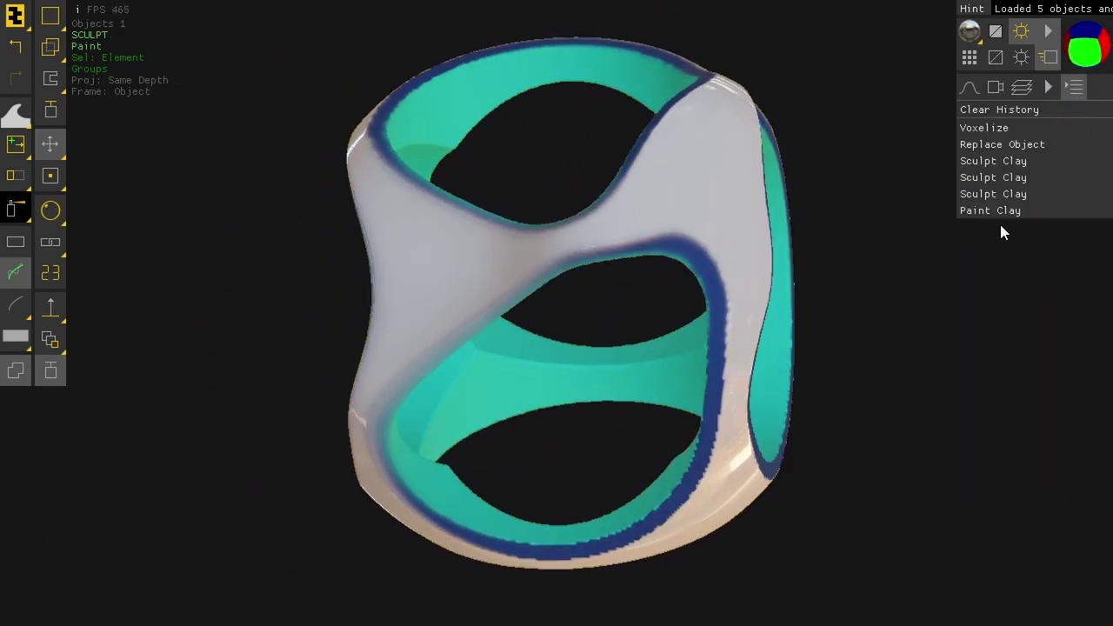
left_click(998, 128)
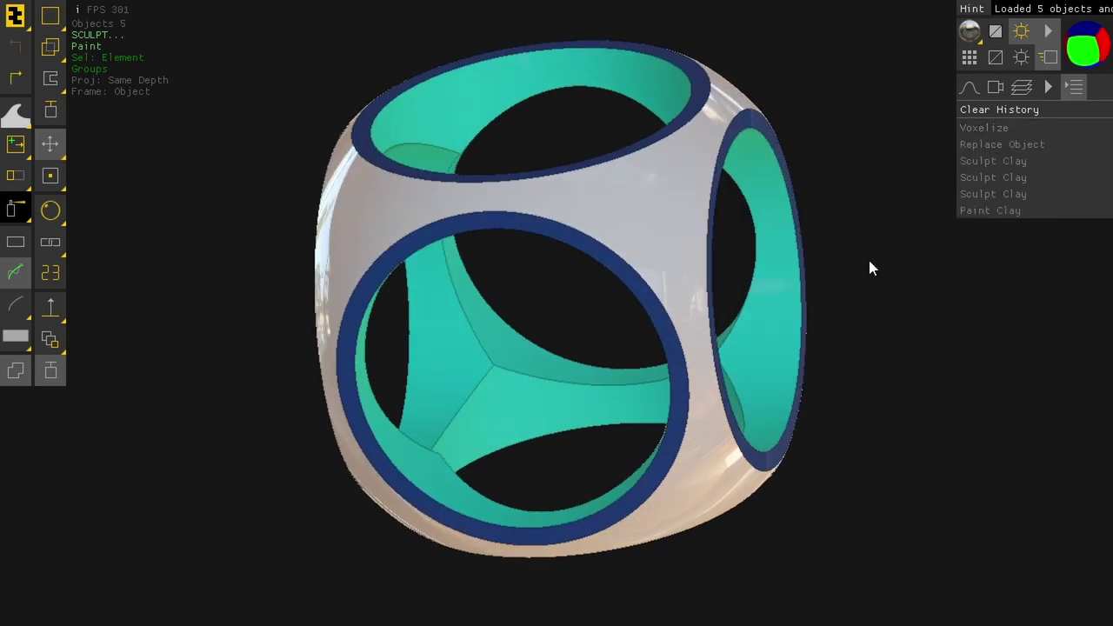
Step: Choose the additive SDF Sphere as the insert tool and set its operation to Paint
middle_click_drag(870, 262, 820, 270)
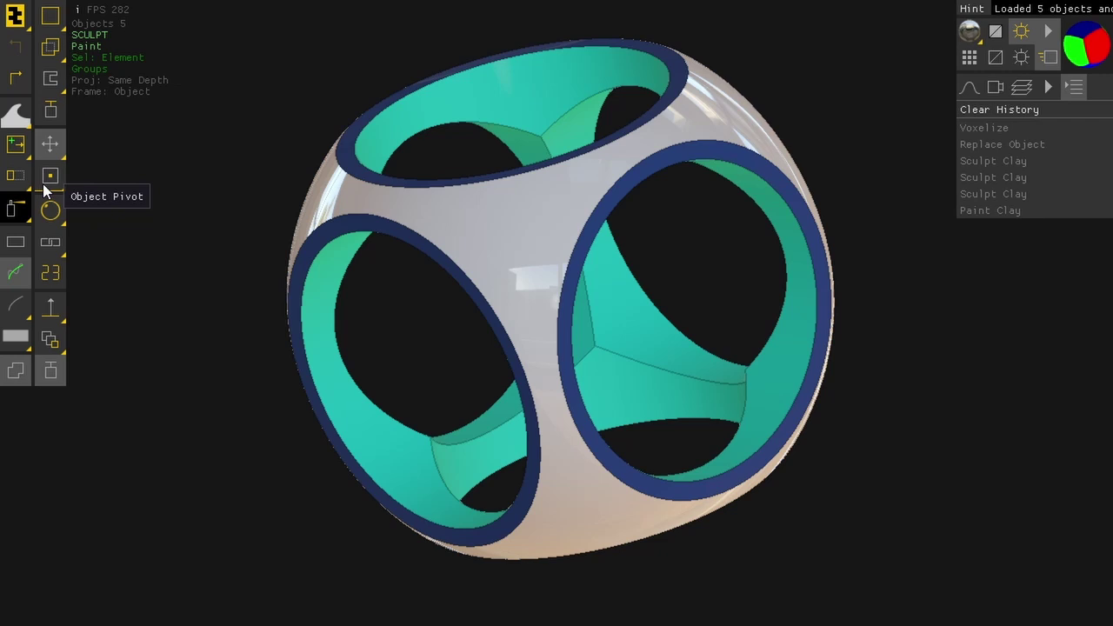
left_click(968, 88)
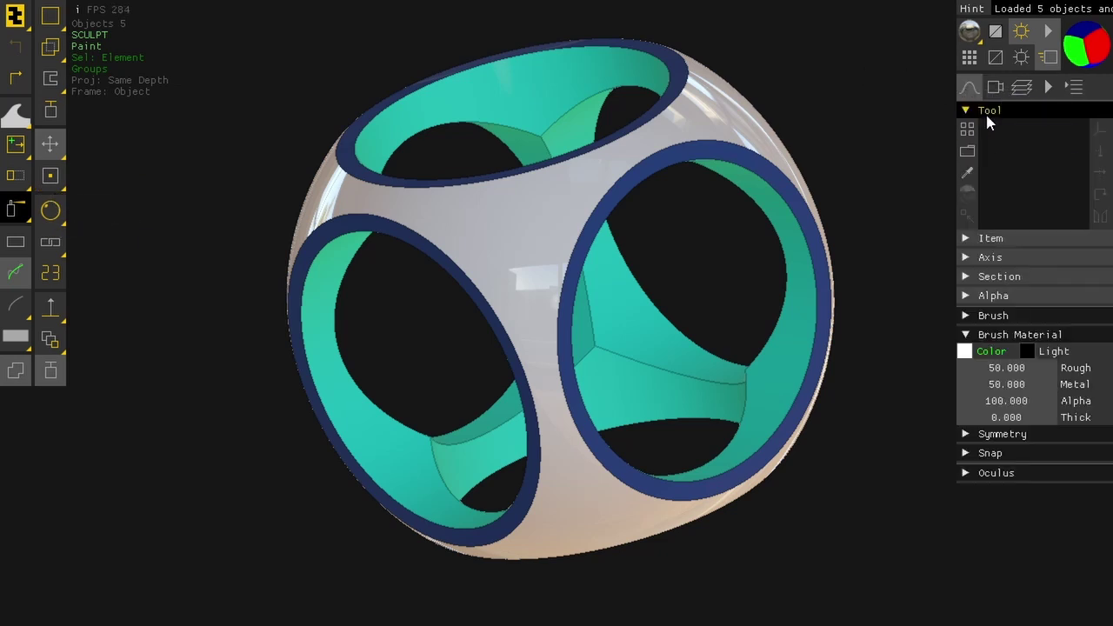
left_click(969, 131)
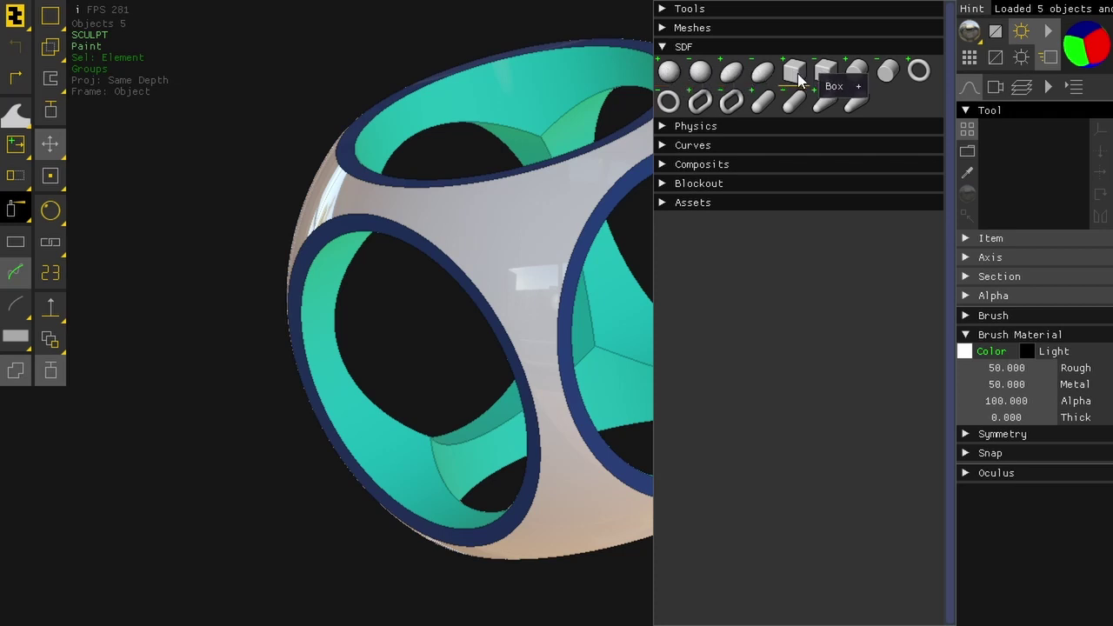
left_click(669, 73)
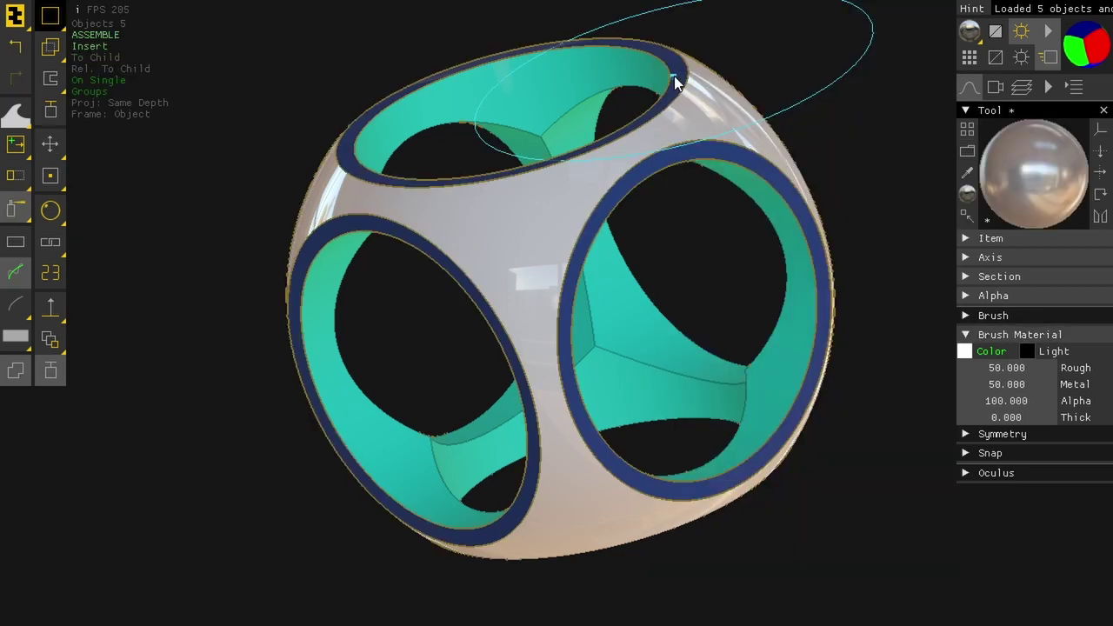
left_click(989, 219)
mouse_move(1039, 253)
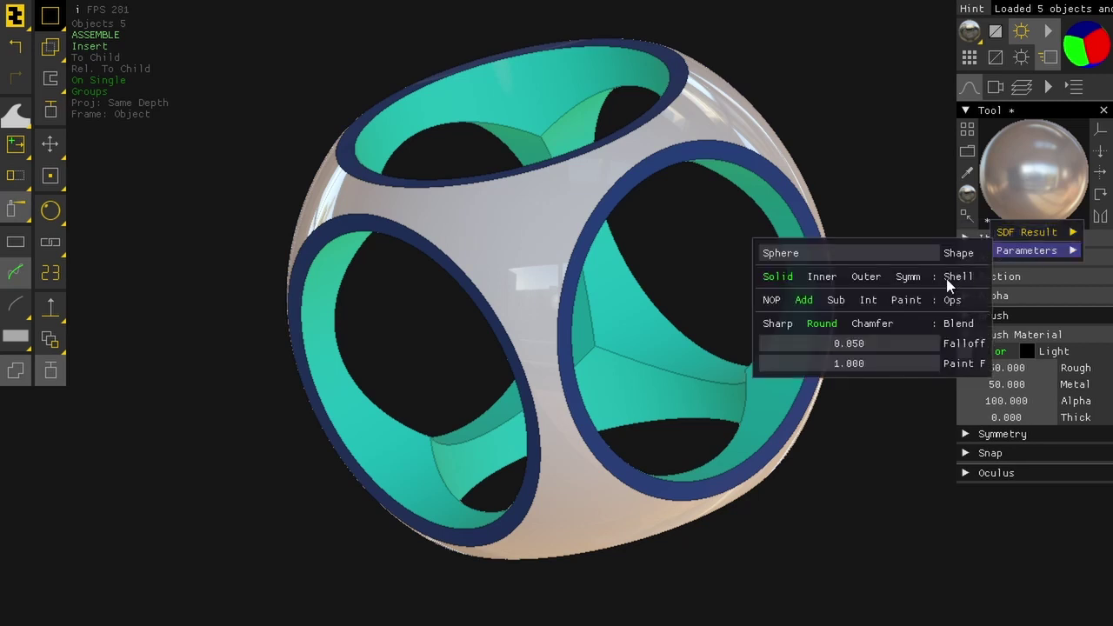
left_click(905, 301)
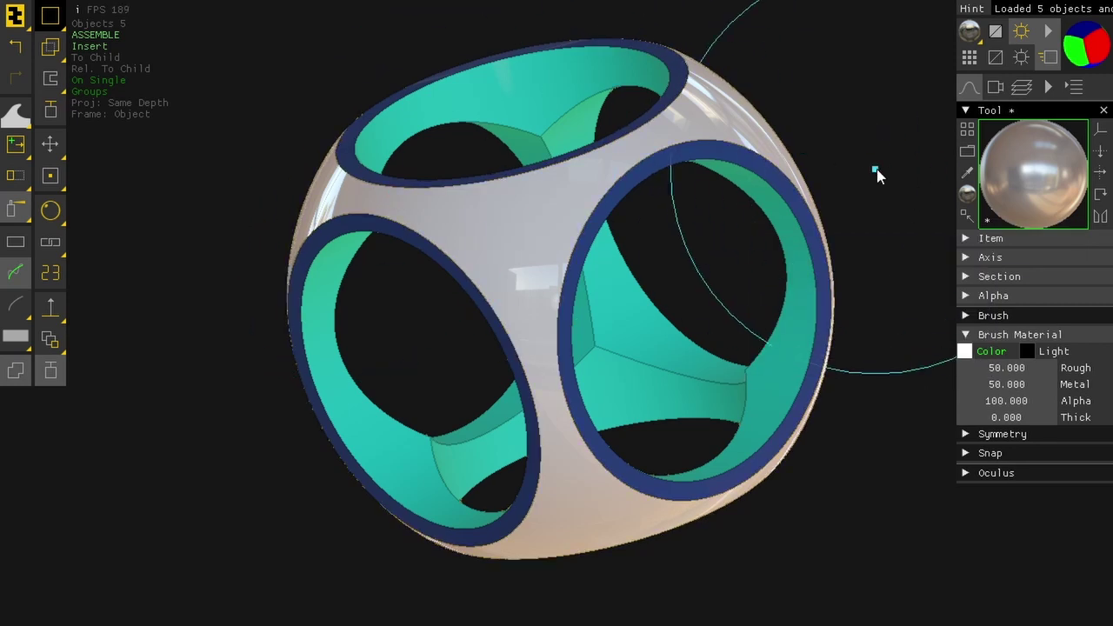
Step: Give the sphere tool a glossy red material with color FF0000, roughness 0 and a lower metal value
left_click(972, 198)
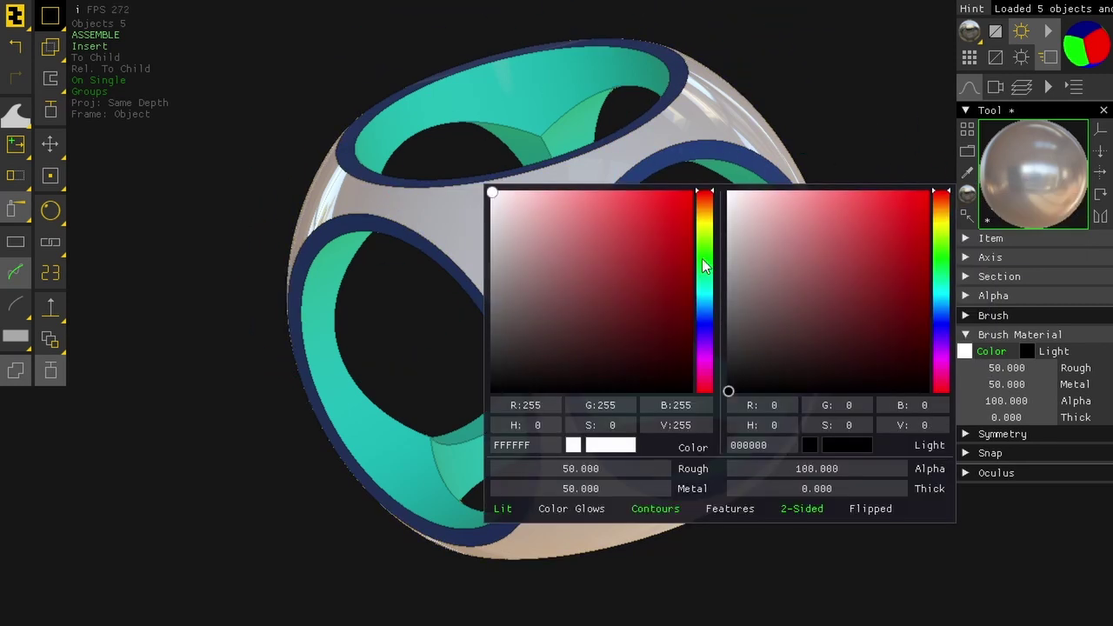
left_click_drag(662, 234, 696, 187)
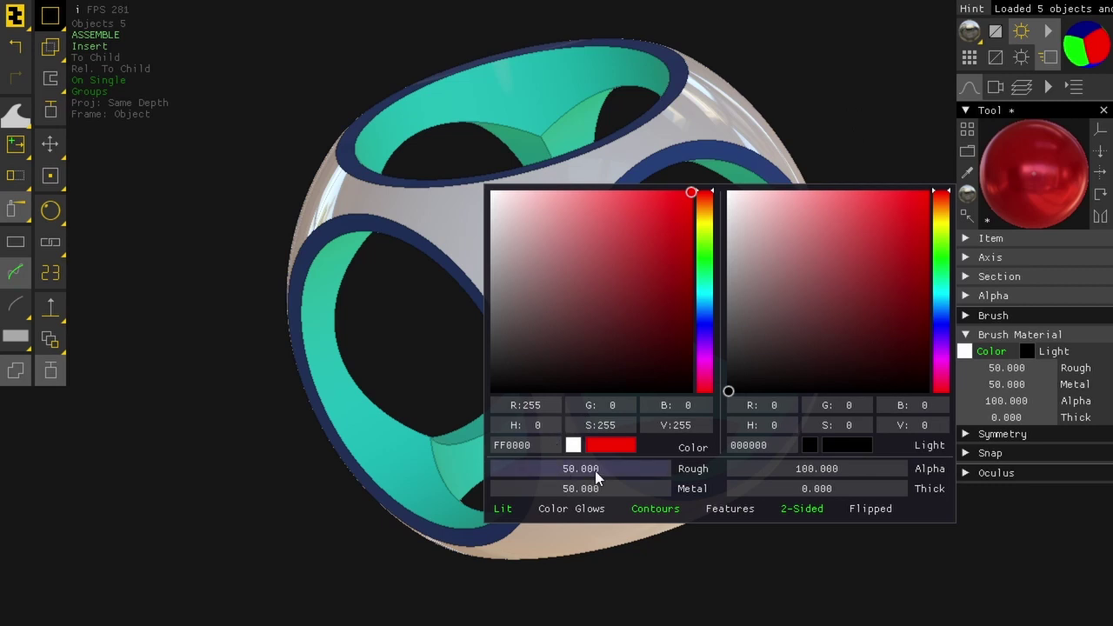
left_click_drag(595, 471, 301, 462)
left_click_drag(143, 464, 142, 464)
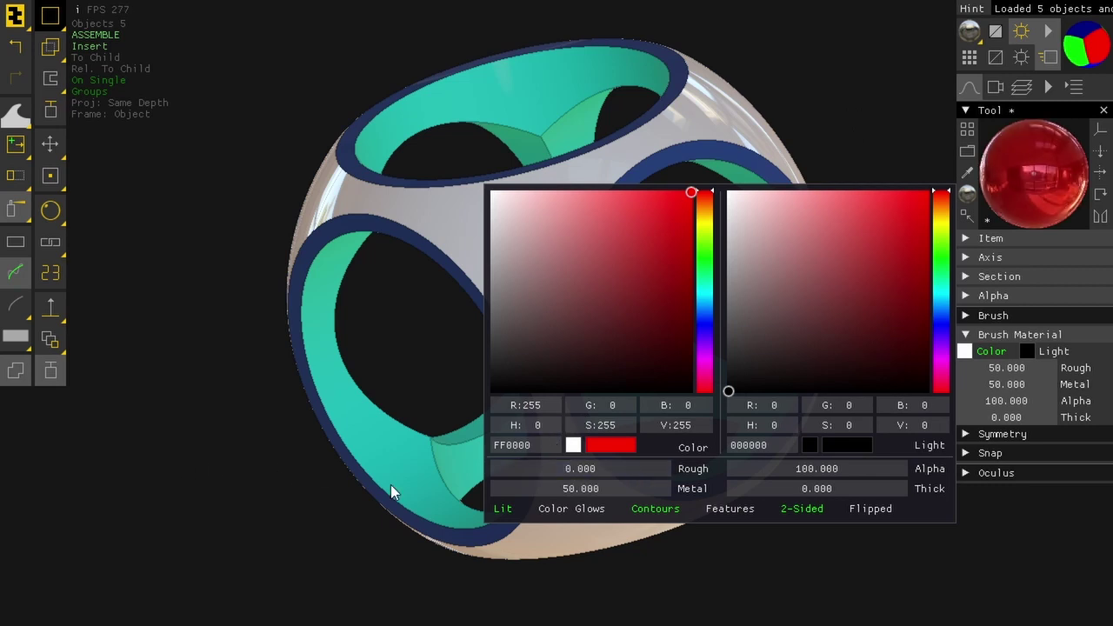
left_click_drag(597, 493, 288, 490)
left_click_drag(190, 478, 228, 462)
left_click(217, 466)
Step: Place an enlarged red paint sphere on the white corner between the three holes
right_click_drag(546, 242, 575, 246)
scroll(575, 245, "up", 3)
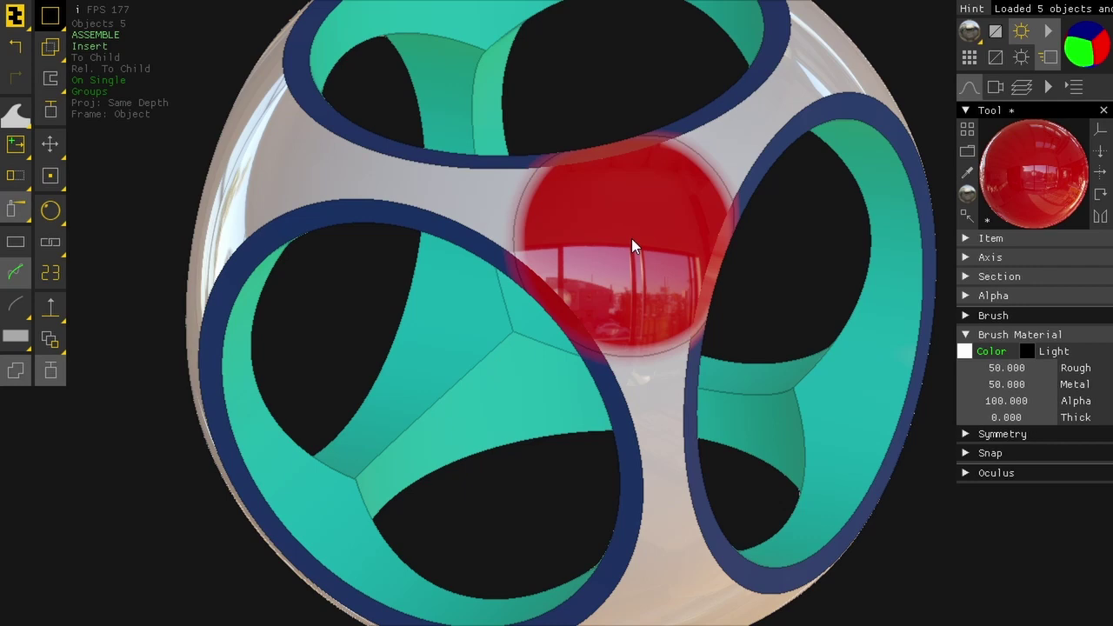
scroll(631, 238, "up", 2)
left_click(631, 238)
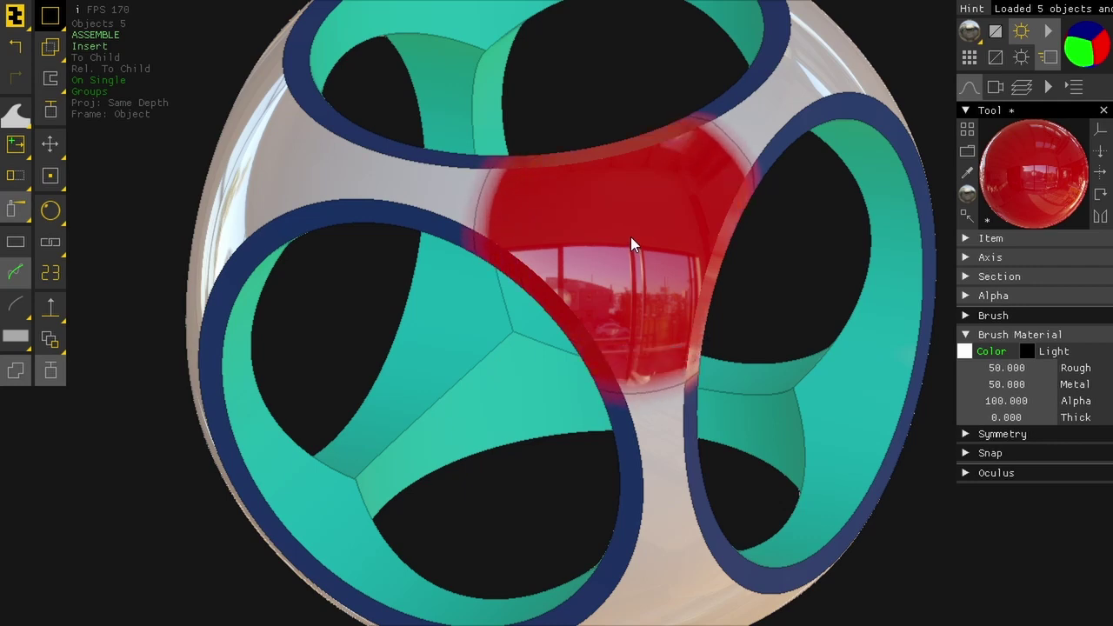
Step: Set the paint sphere's Falloff to 0.129 and its Paint Falloff to about 0.7
right_click_drag(631, 238, 667, 194)
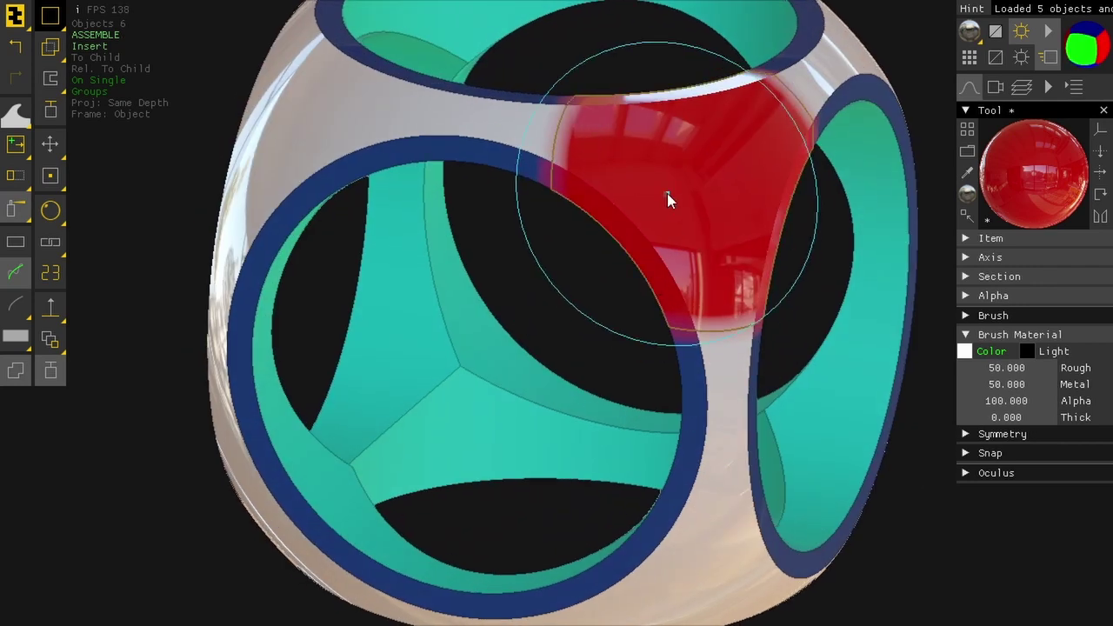
right_click(669, 200)
mouse_move(706, 277)
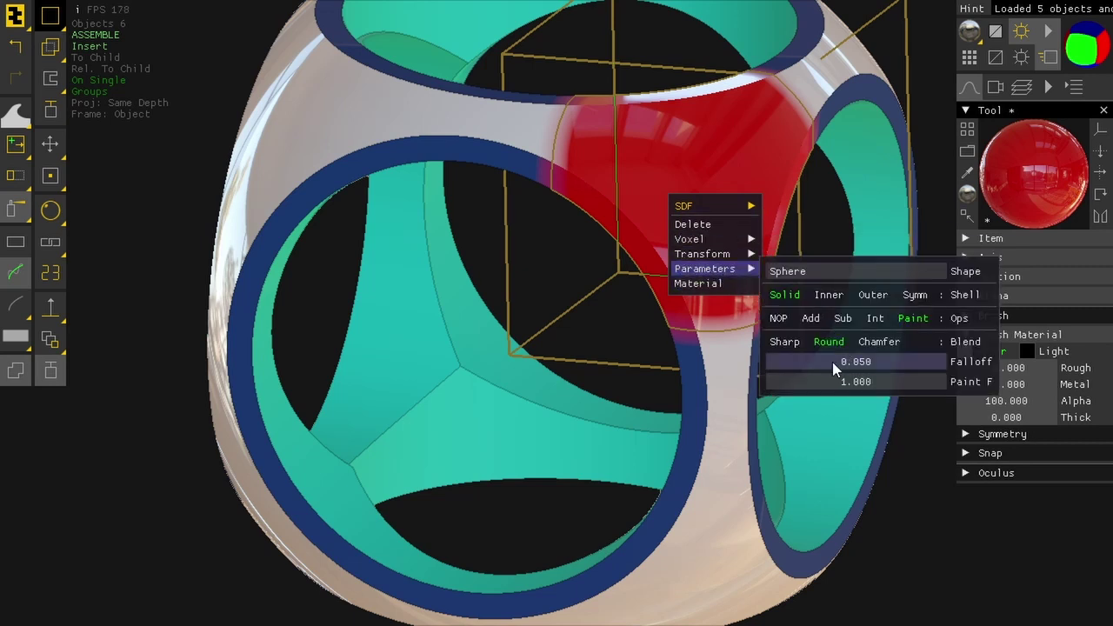
left_click_drag(833, 362, 858, 362)
left_click_drag(768, 368, 929, 360)
mouse_move(707, 241)
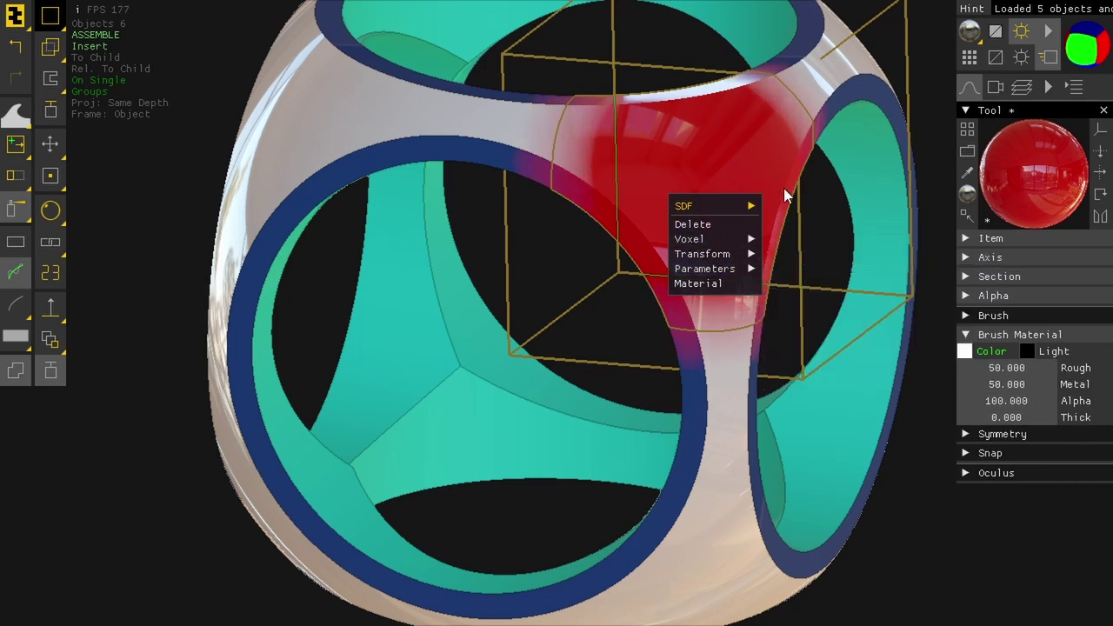
mouse_move(713, 271)
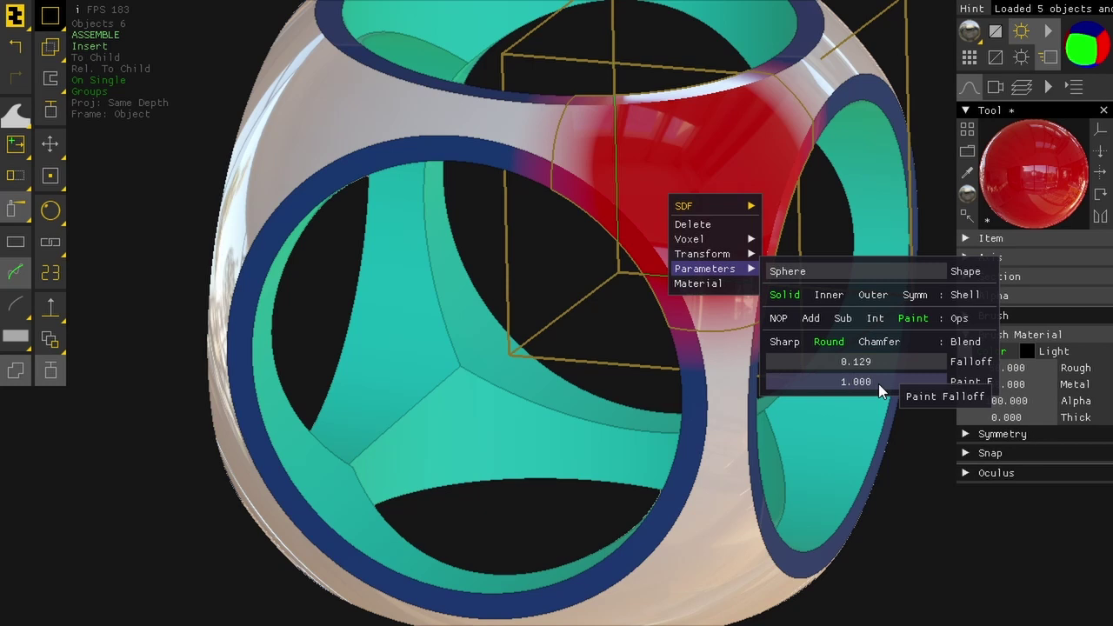
mouse_move(879, 384)
left_mouse_down()
mouse_move(0, 366)
mouse_move(610, 341)
left_mouse_up()
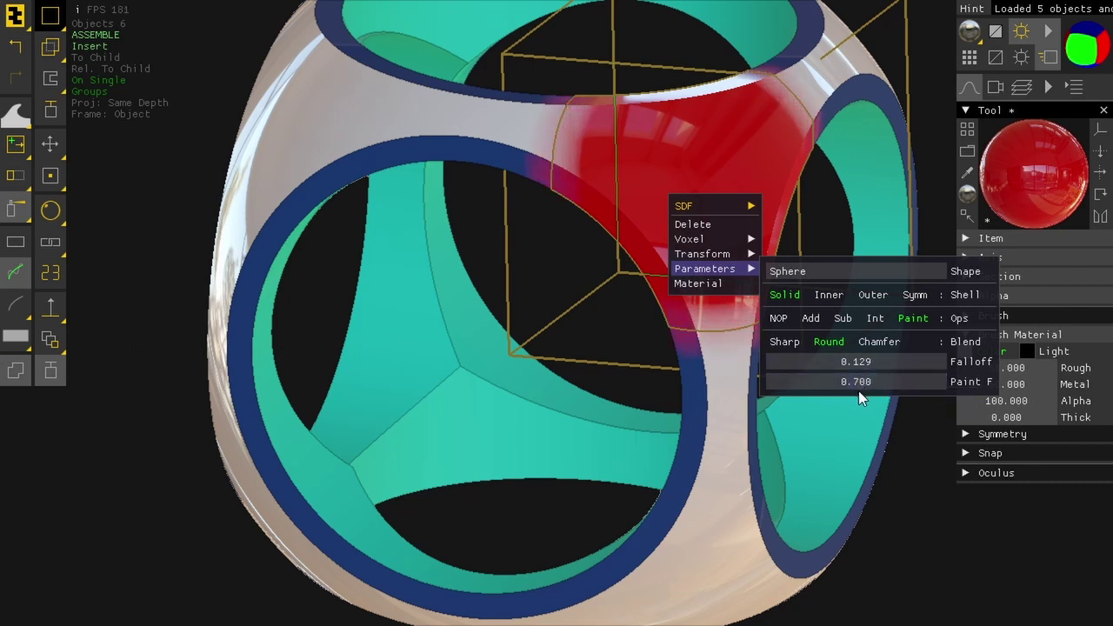
mouse_move(857, 380)
left_mouse_down()
mouse_move(711, 387)
mouse_move(840, 378)
left_mouse_up()
left_click(412, 328)
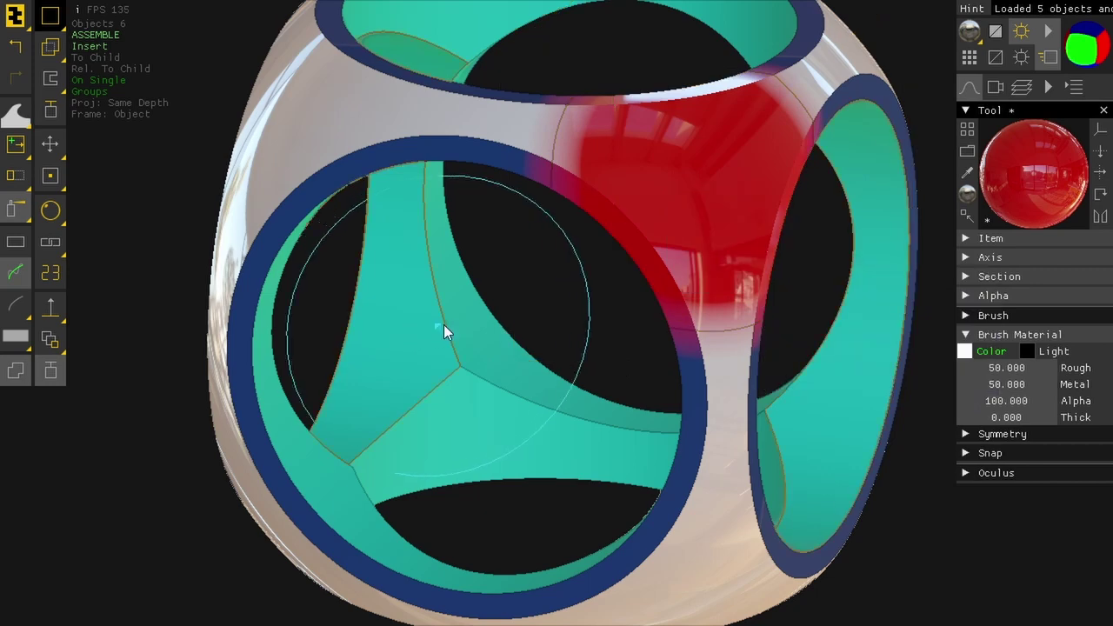
Step: Switch the sphere tool's operation to Add and insert a red sphere on the frame's neighboring outer corner
left_click(974, 218)
mouse_move(1009, 236)
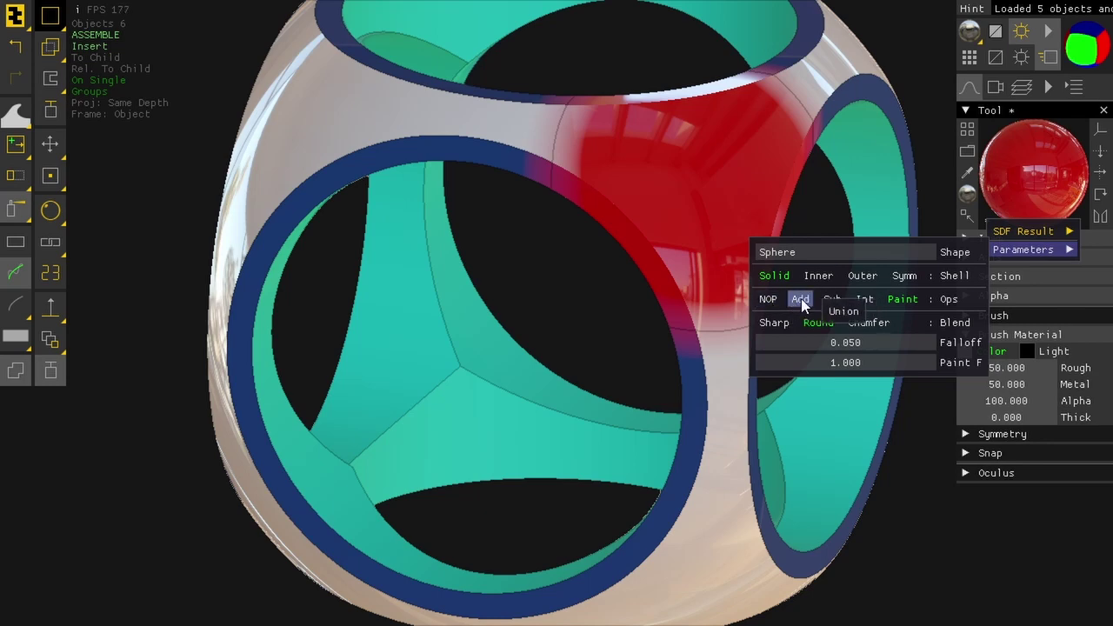
left_click(801, 300)
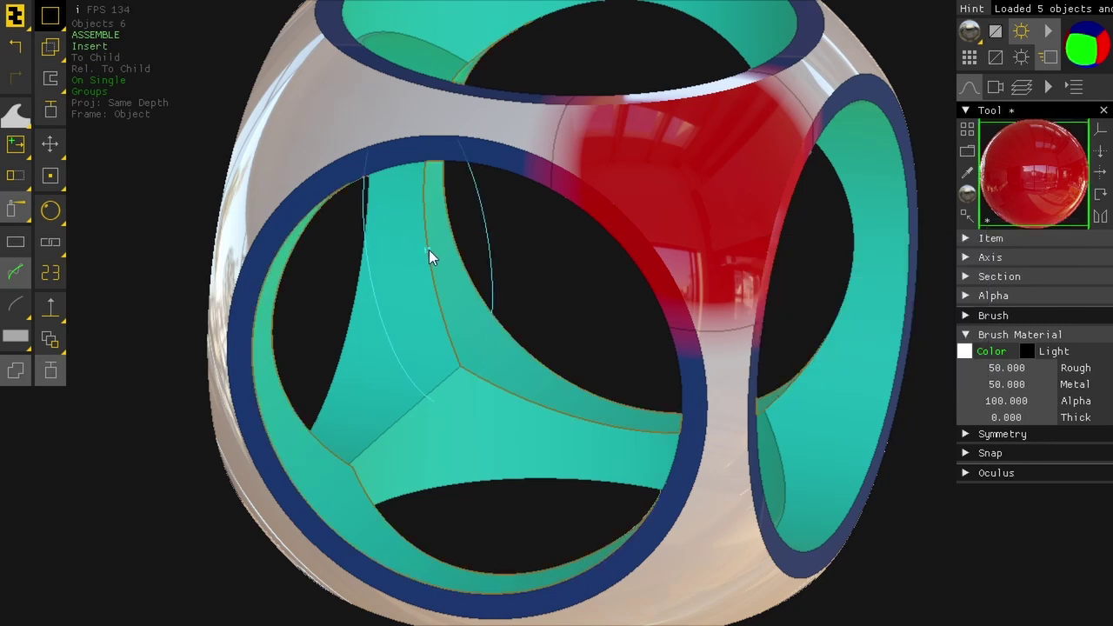
left_click(266, 116)
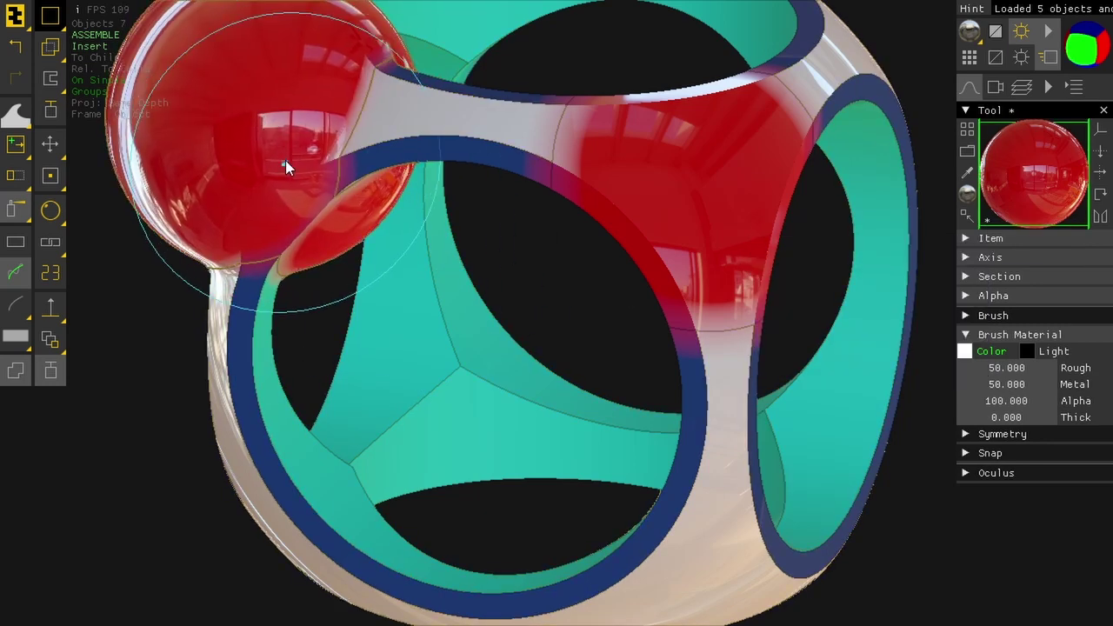
Step: Increase the added red sphere's Falloff to 0.186 to widen its rounded blend with the frame
right_click(277, 155)
mouse_move(306, 230)
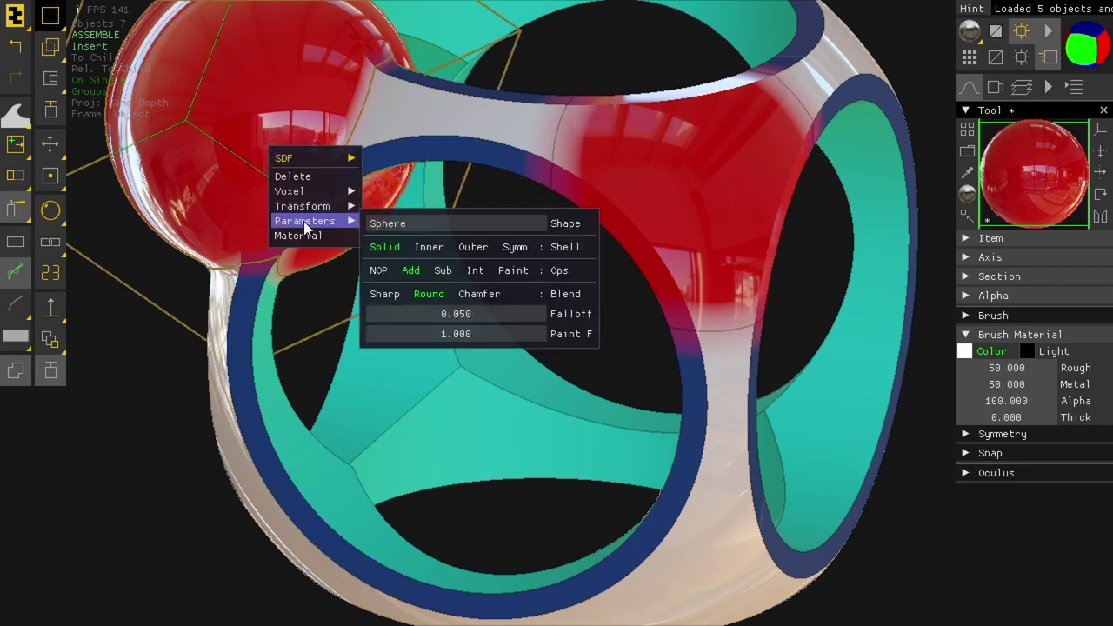
left_click_drag(444, 315, 750, 329)
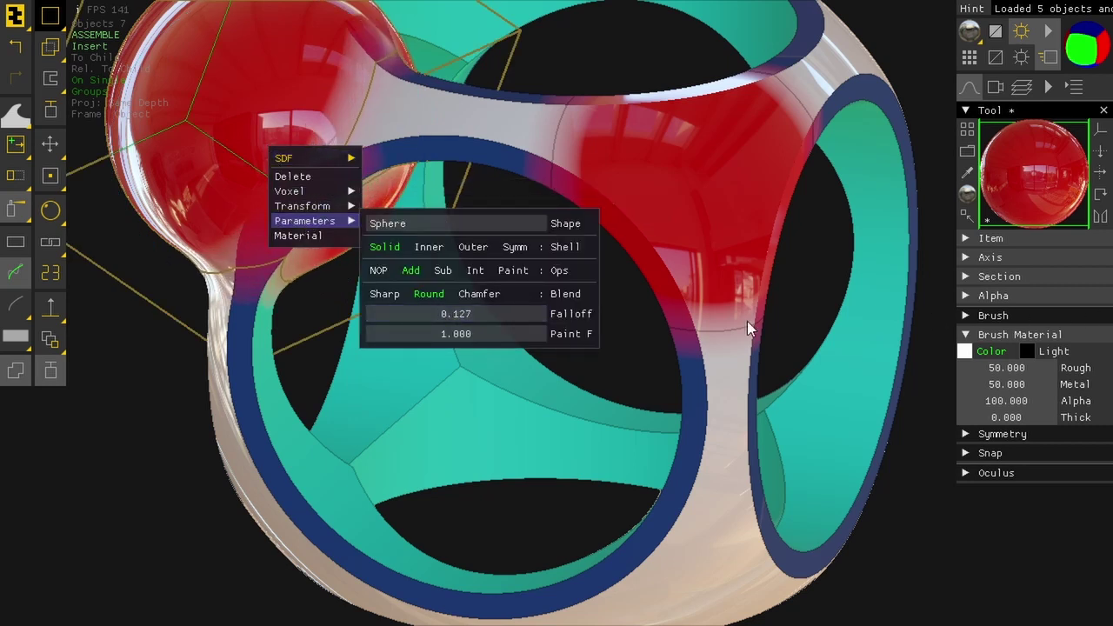
left_click_drag(433, 316, 951, 306)
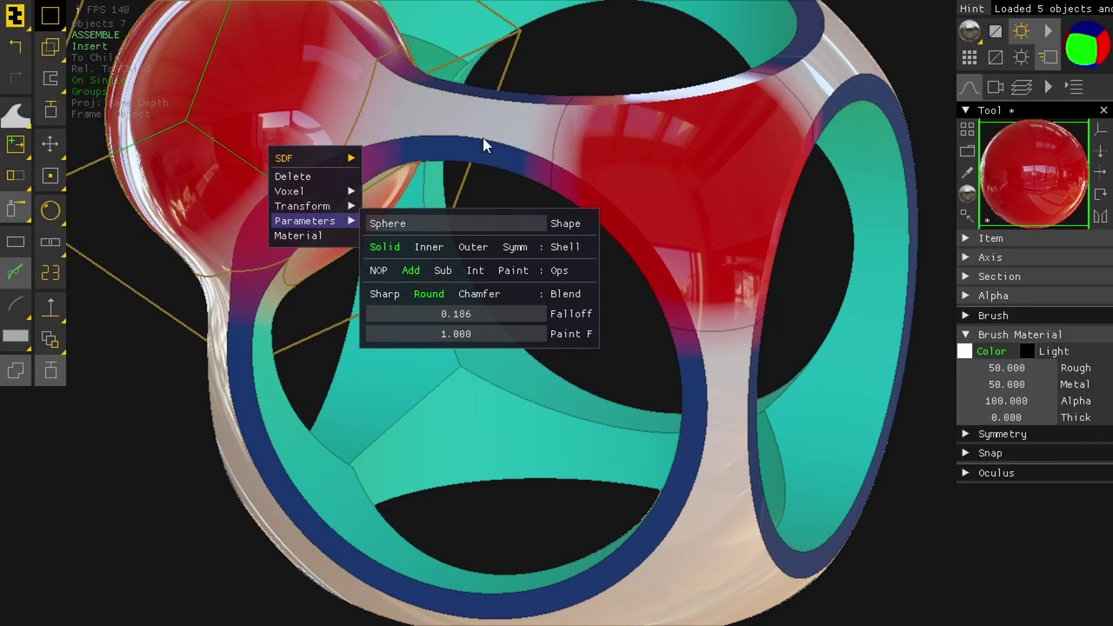
left_click(459, 126)
Step: Lower the added sphere's Paint Falloff to 0.001 for a sharp color boundary
middle_click_drag(458, 125, 553, 208)
scroll(489, 232, "up", 2)
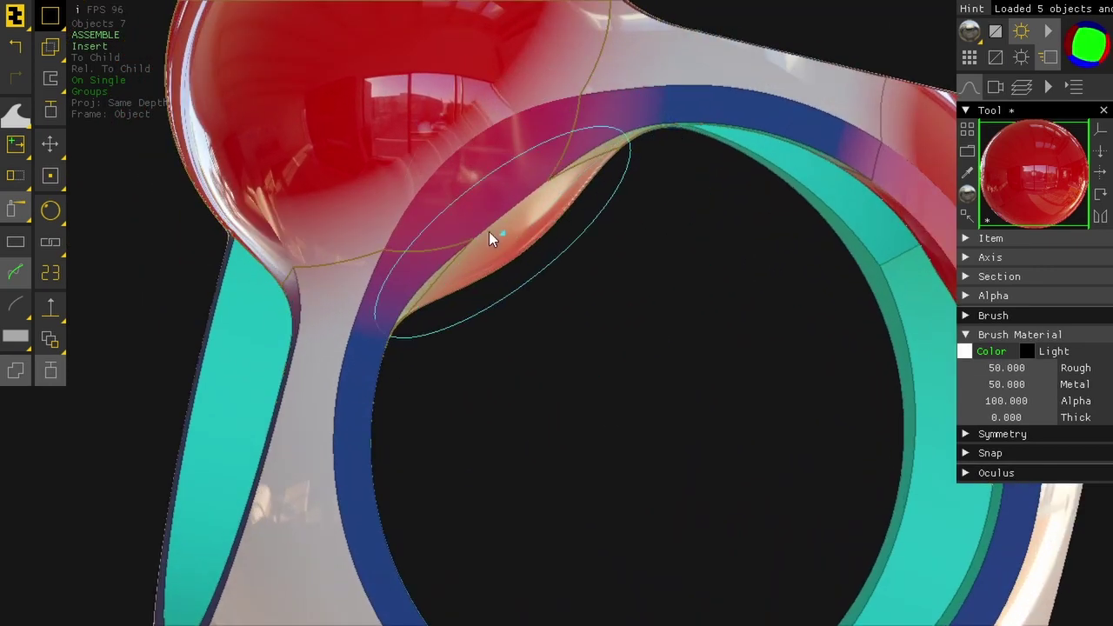
middle_click_drag(335, 214, 396, 233)
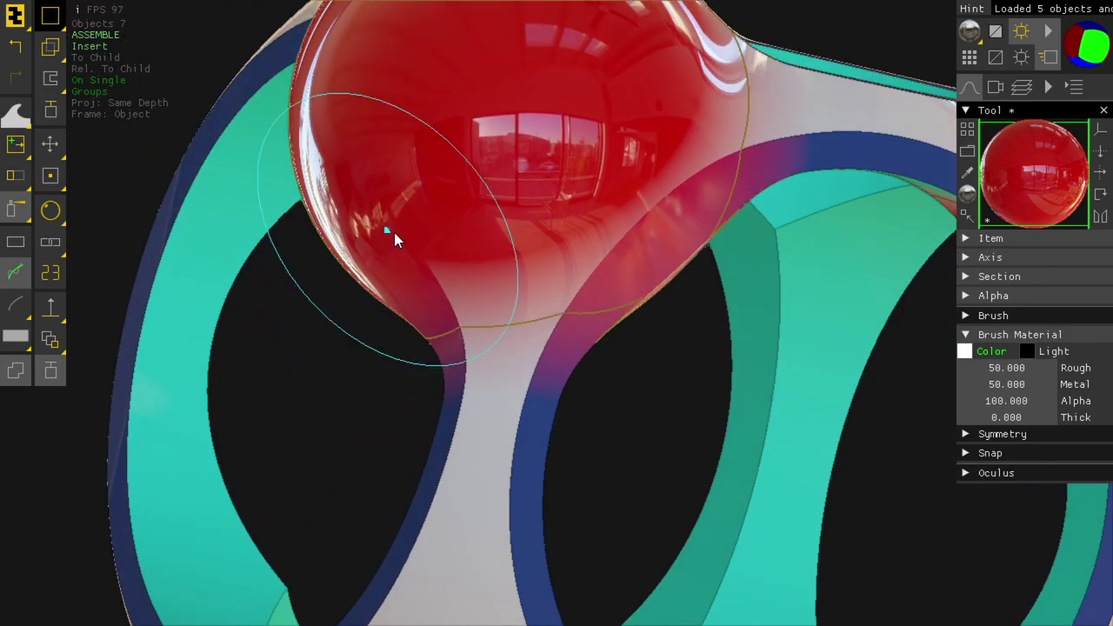
right_click(515, 182)
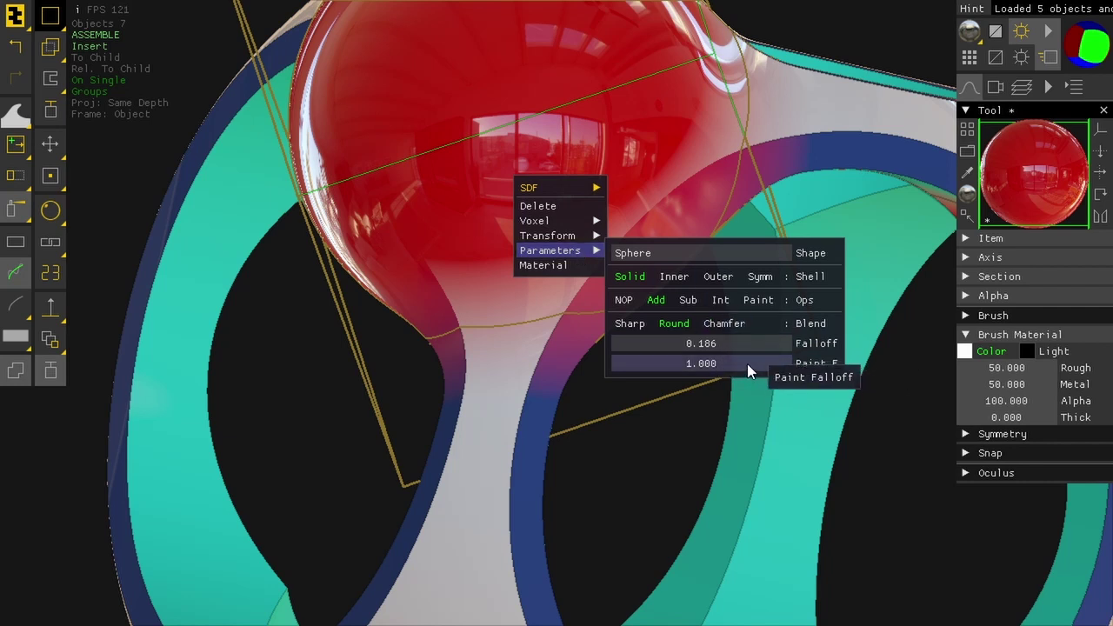
left_click_drag(745, 362, 0, 362)
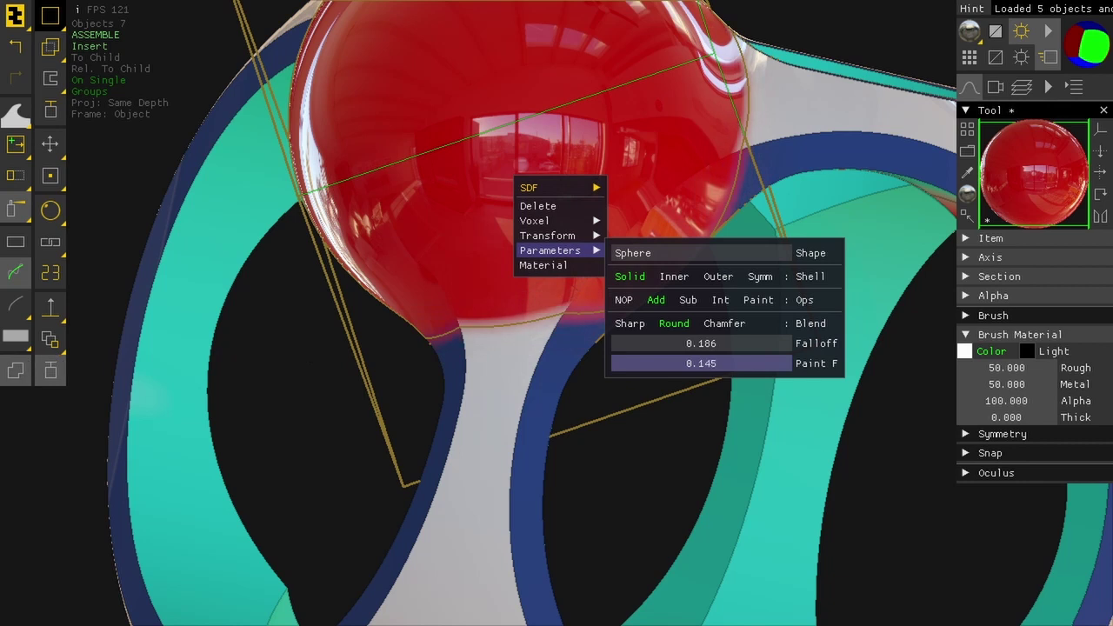
mouse_move(737, 366)
left_mouse_down()
mouse_move(403, 350)
mouse_move(625, 357)
mouse_move(404, 361)
left_mouse_up()
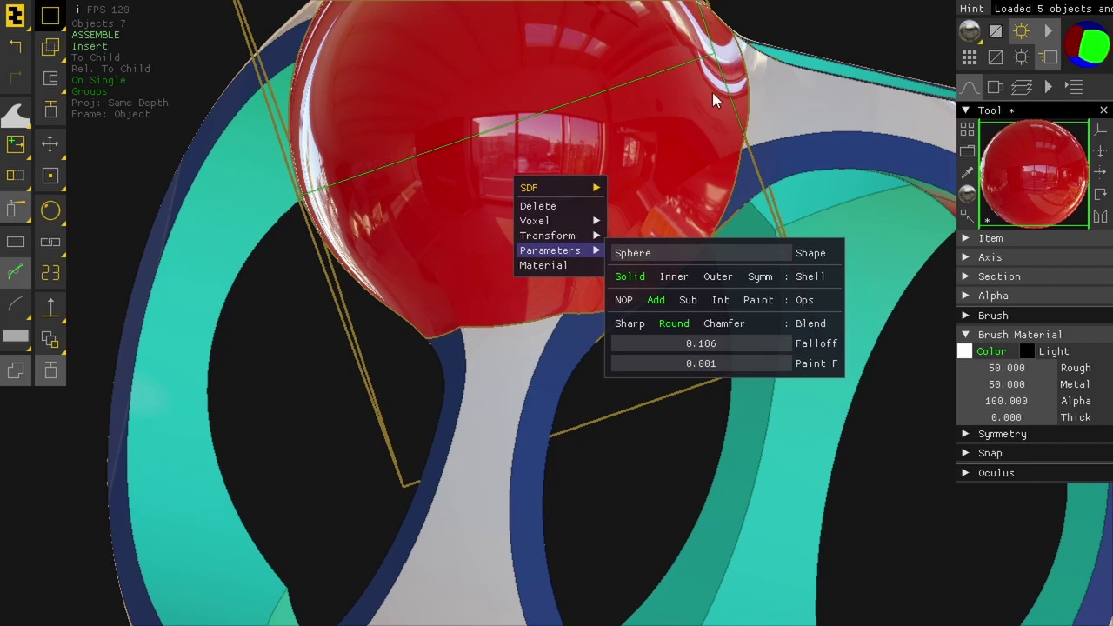
Step: Reset the added sphere's Paint Falloff to 1.000 and reduce it moderately for a tighter color blend
right_click(727, 361)
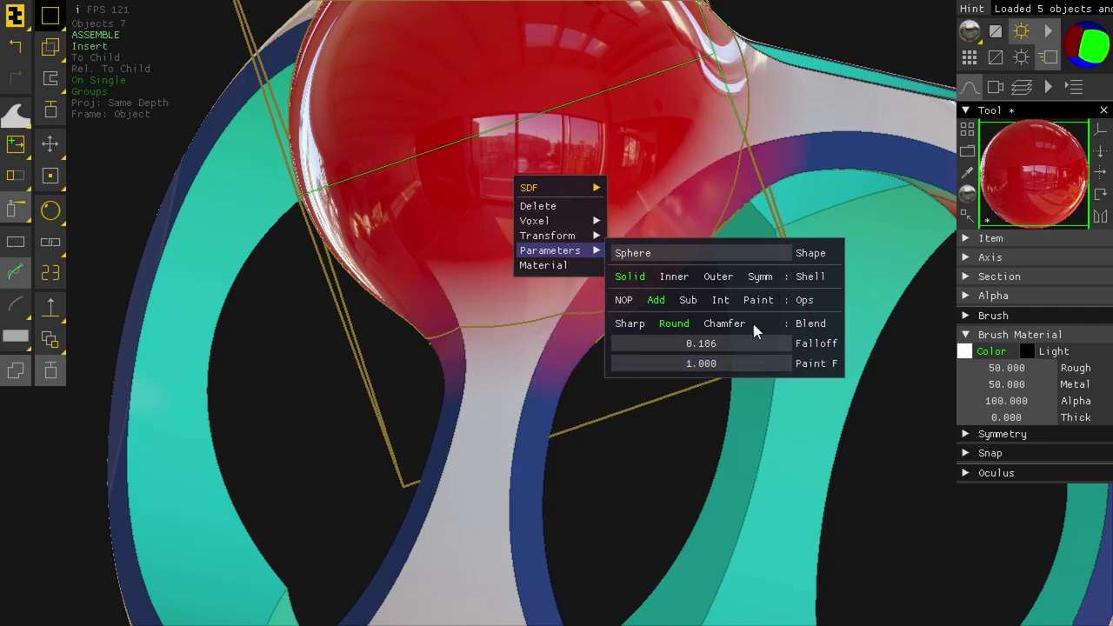
mouse_move(742, 363)
left_mouse_down()
mouse_move(190, 343)
mouse_move(427, 365)
left_mouse_up()
scroll(400, 374, "down", 3)
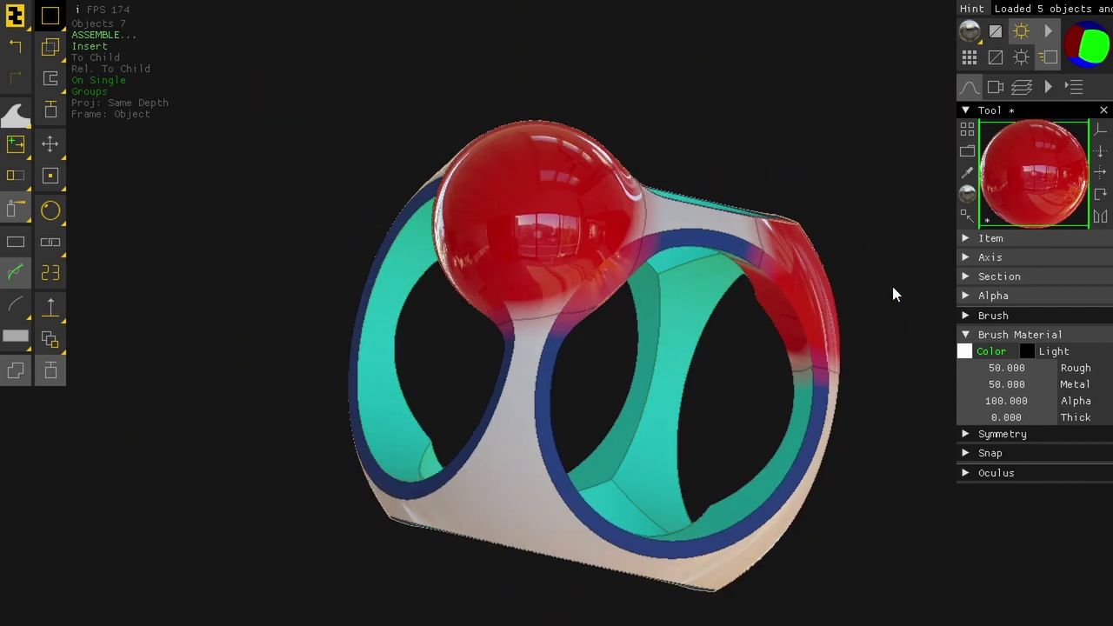
Step: Move the added red sphere inward, closer to the adjoining hole of the frame
right_click_drag(893, 287, 824, 315)
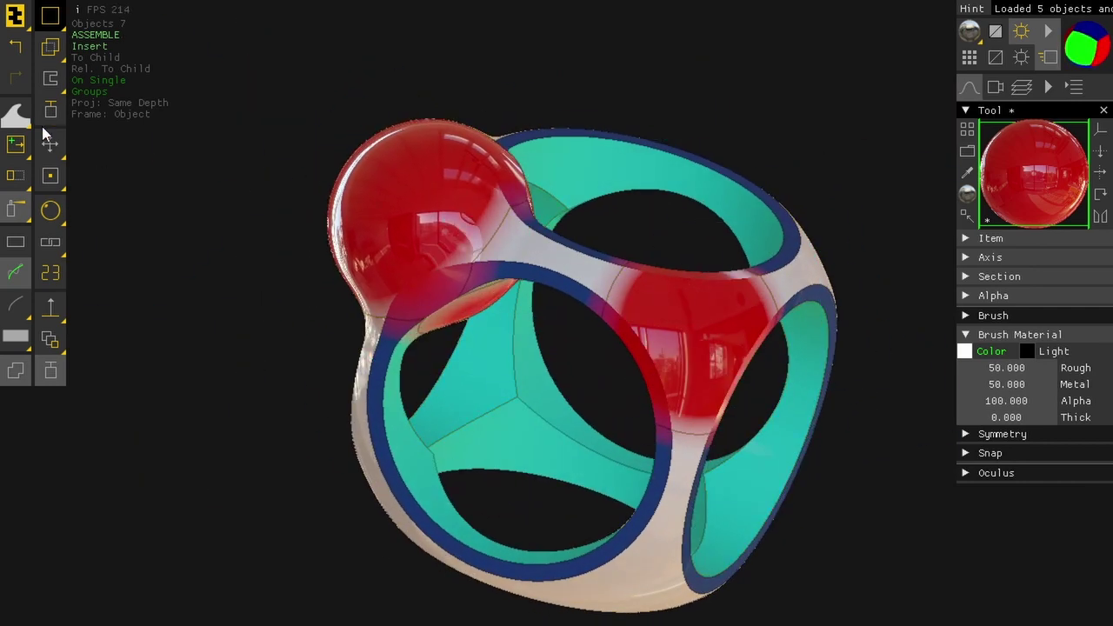
left_click(48, 146)
left_click_drag(426, 211, 449, 214)
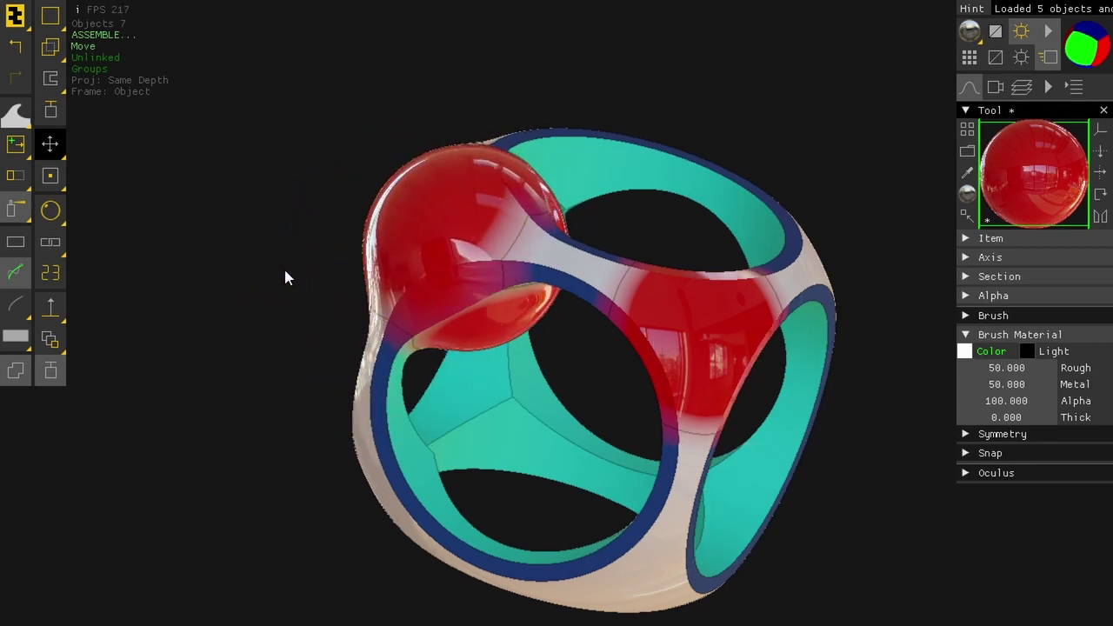
right_click_drag(285, 268, 348, 274)
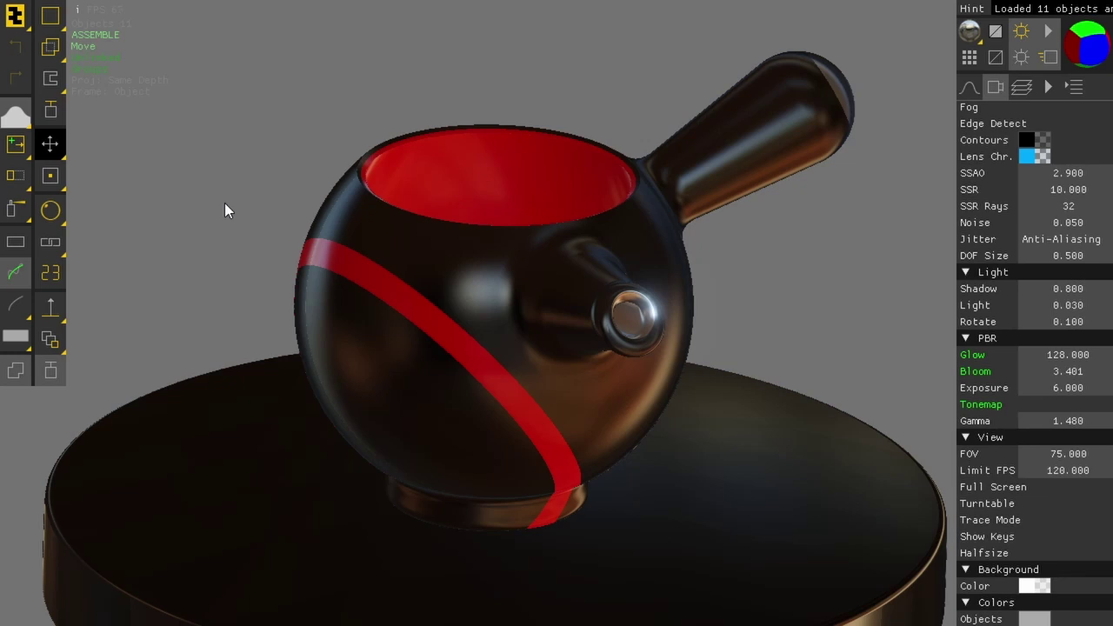
middle_click_drag(229, 219, 209, 202)
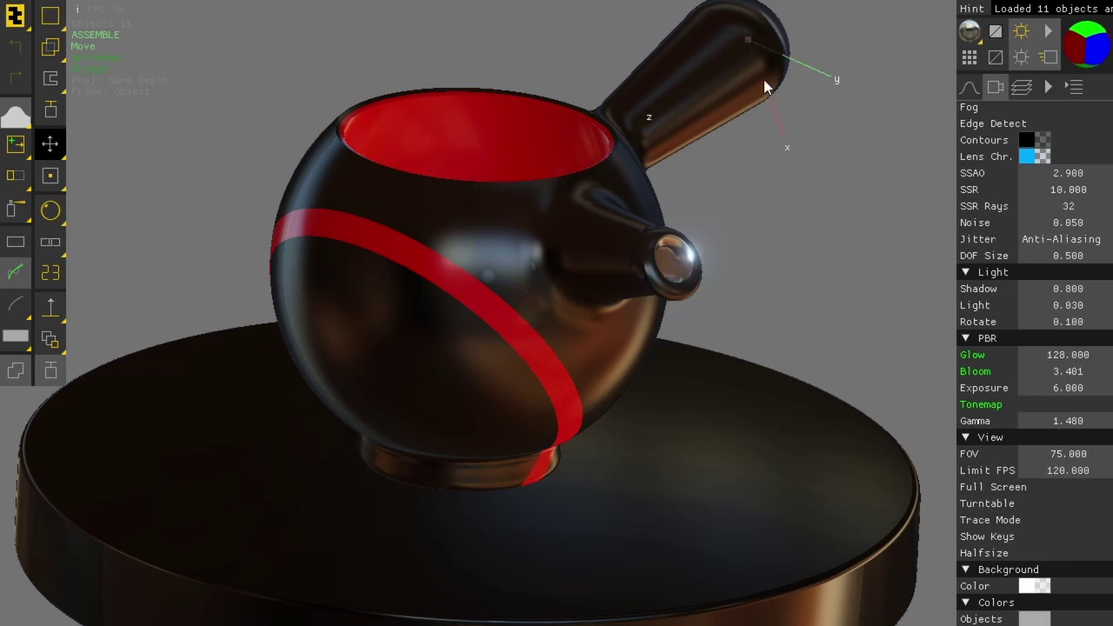
middle_click_drag(840, 189, 879, 190)
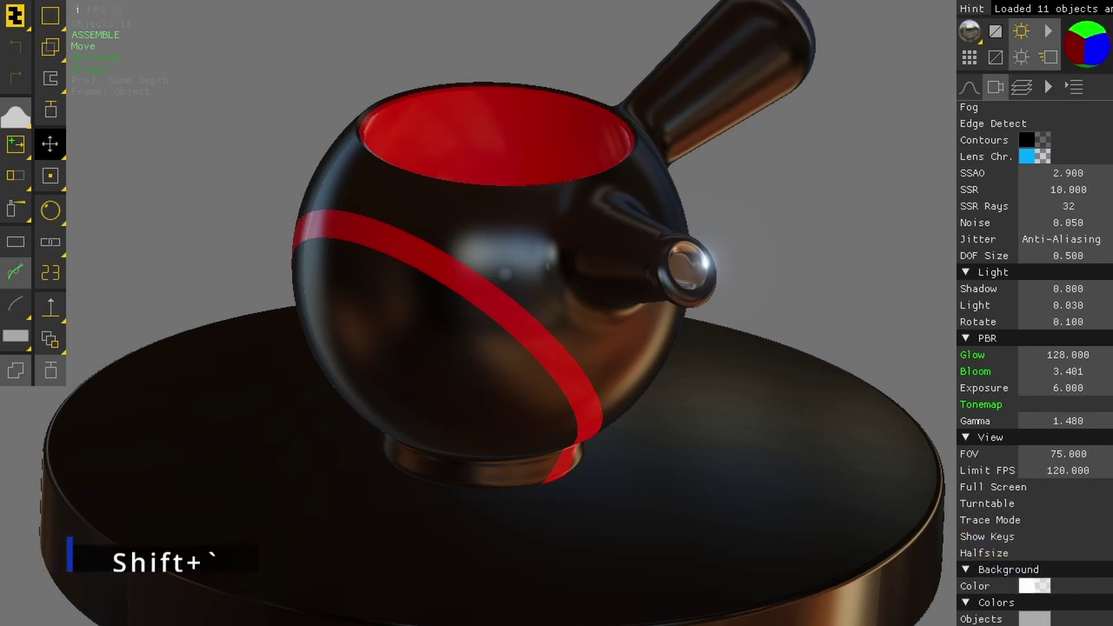
Step: Toggle Halfsize rendering on and off to compare viewport sharpness and frame rate, leaving it enabled
key("shift+grave")
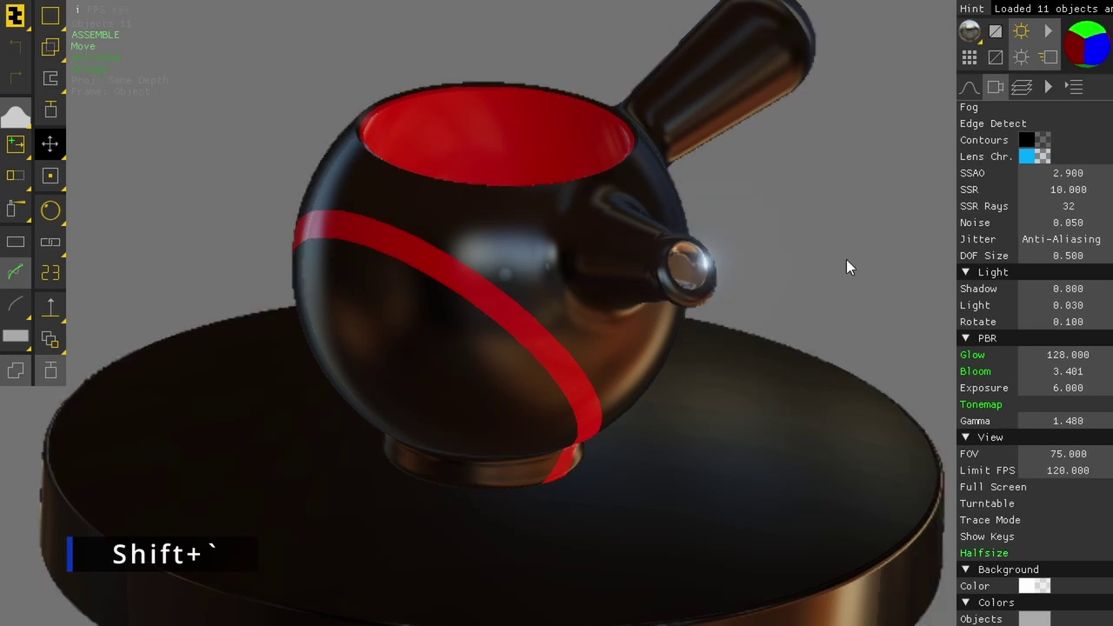
key("shift+grave")
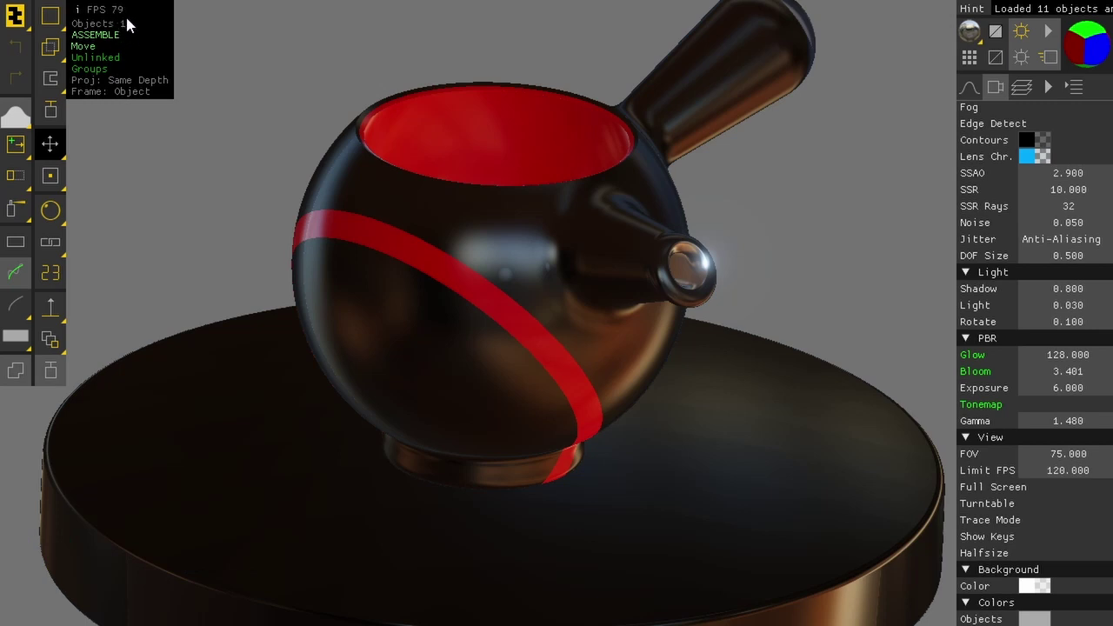
key("shift+grave")
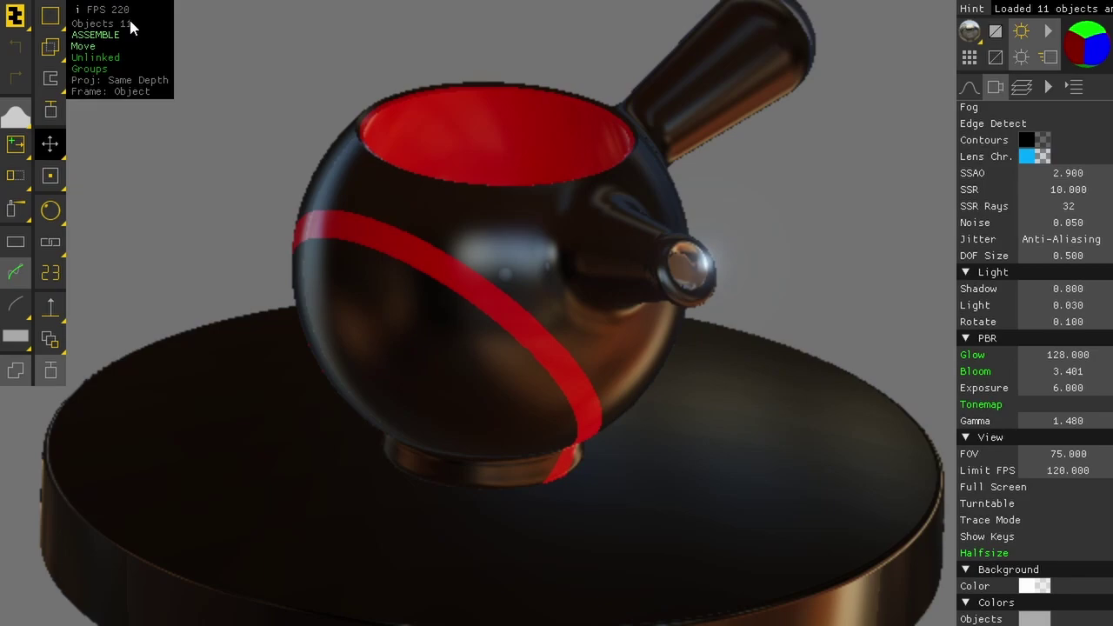
Step: Move the red cutting object that hollows the teapot so it slices away the body's side near the handle
middle_click_drag(231, 274, 184, 252)
left_click_drag(184, 251, 863, 237)
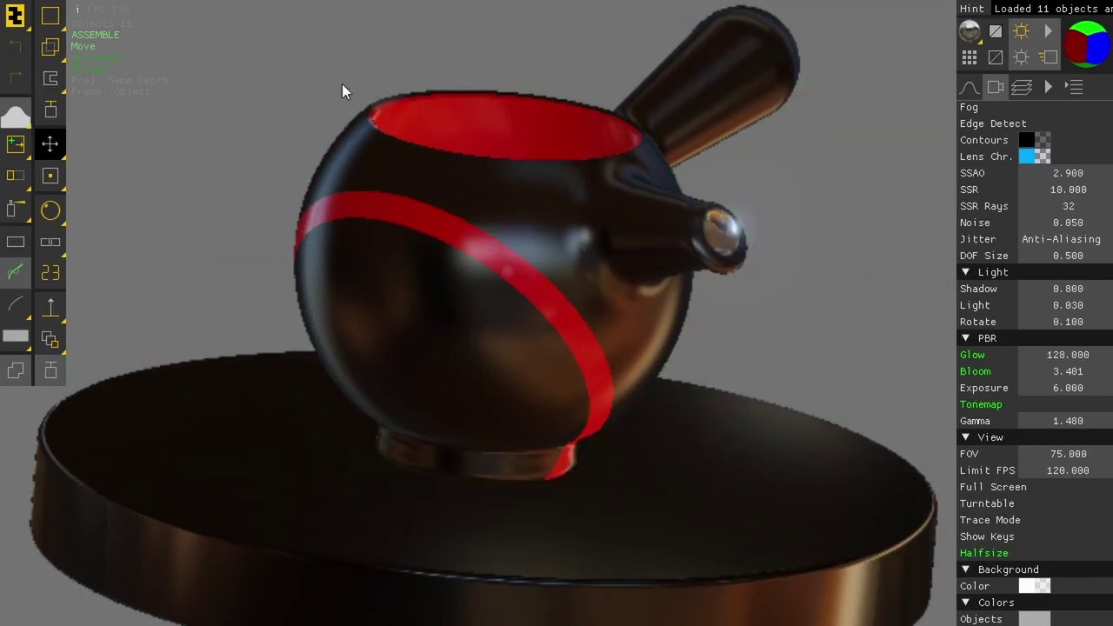
left_click_drag(507, 125, 610, 224)
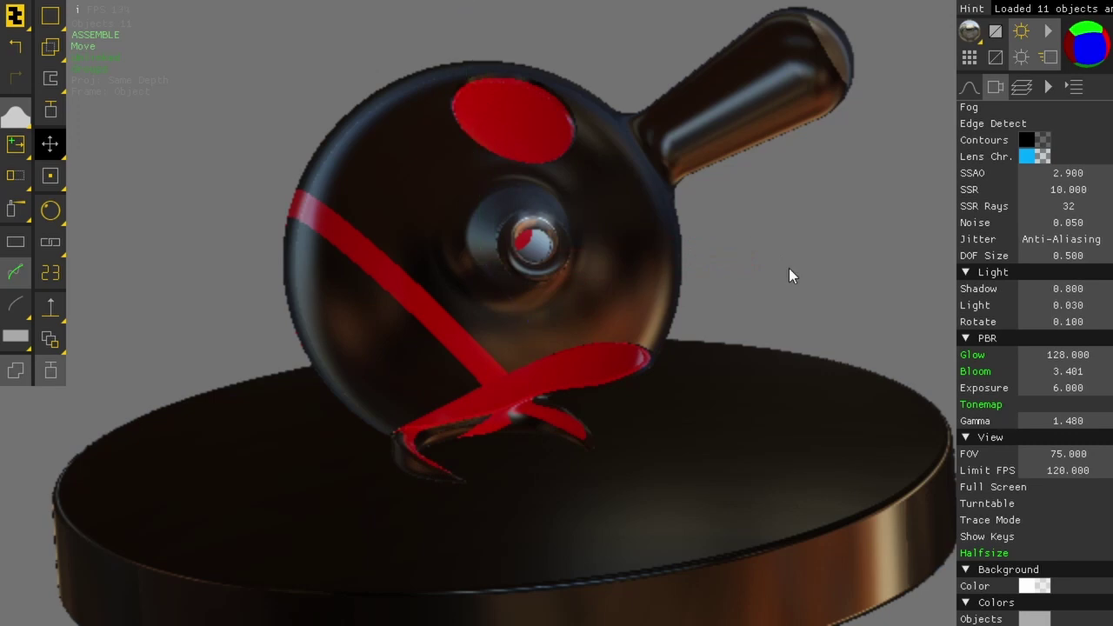
left_click_drag(552, 136, 581, 124)
middle_click_drag(687, 172, 644, 215)
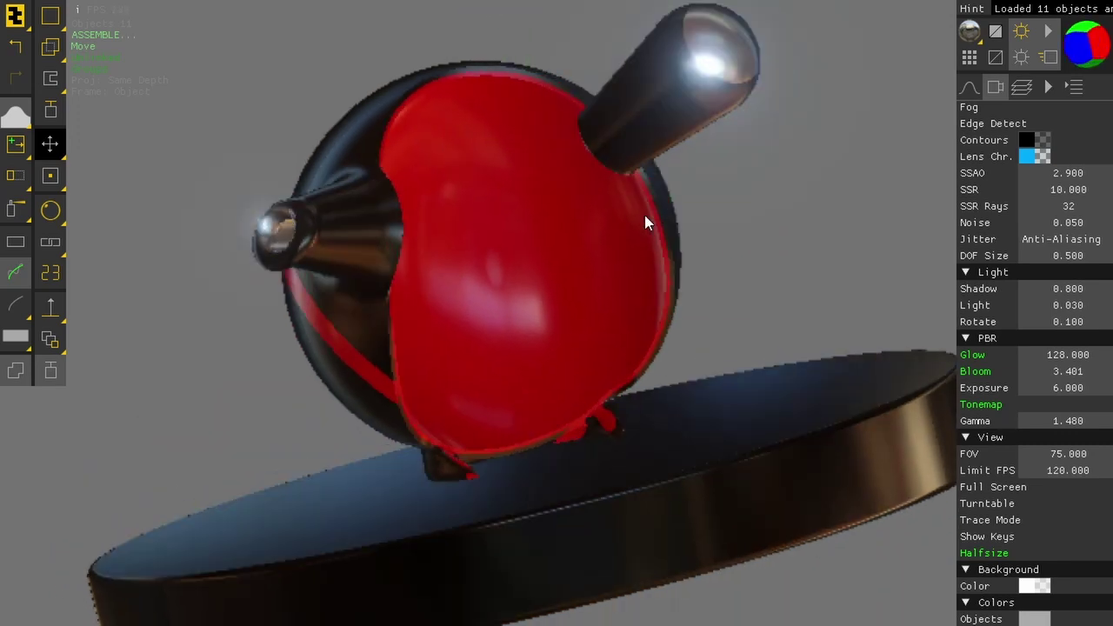
Step: Shift the painted red stripe upward across the teapot's round body
left_click_drag(644, 223, 840, 218)
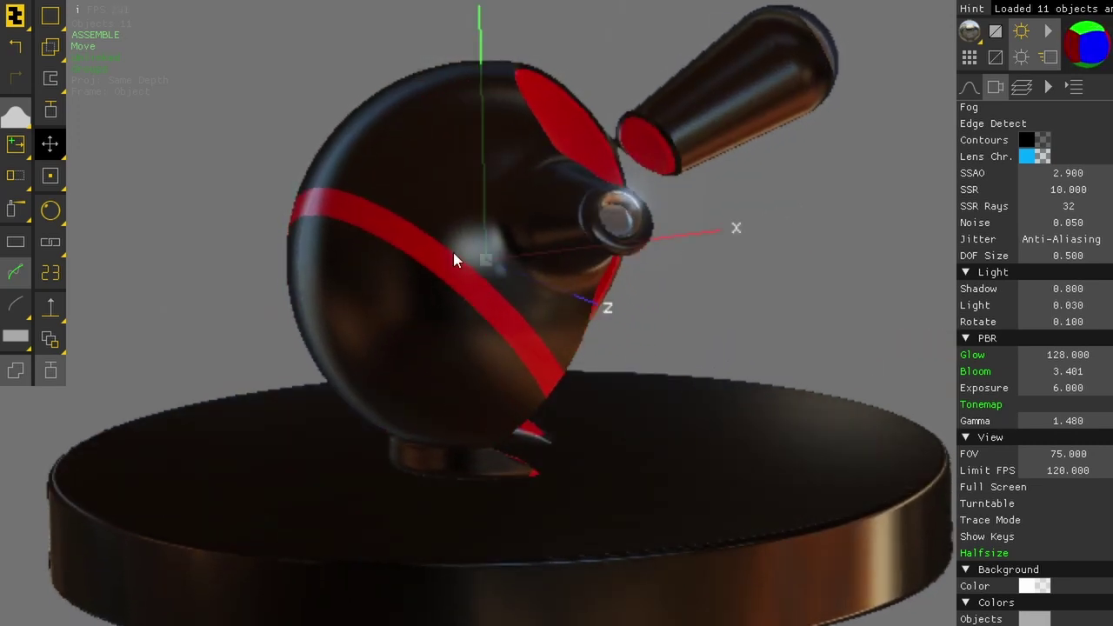
left_click_drag(453, 253, 509, 223)
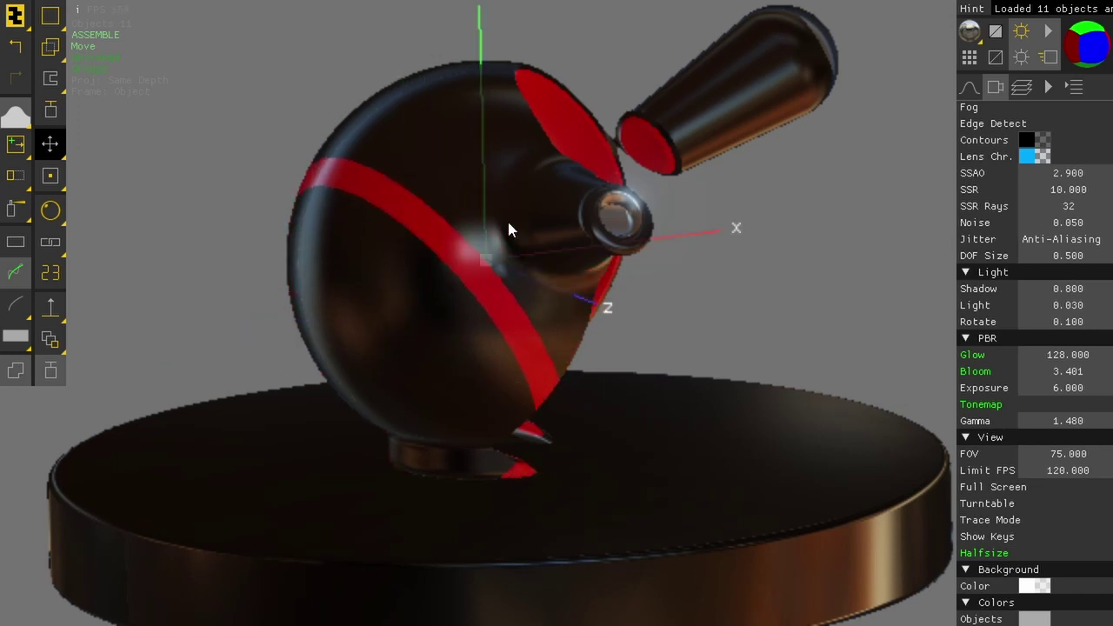
middle_click_drag(508, 223, 804, 270)
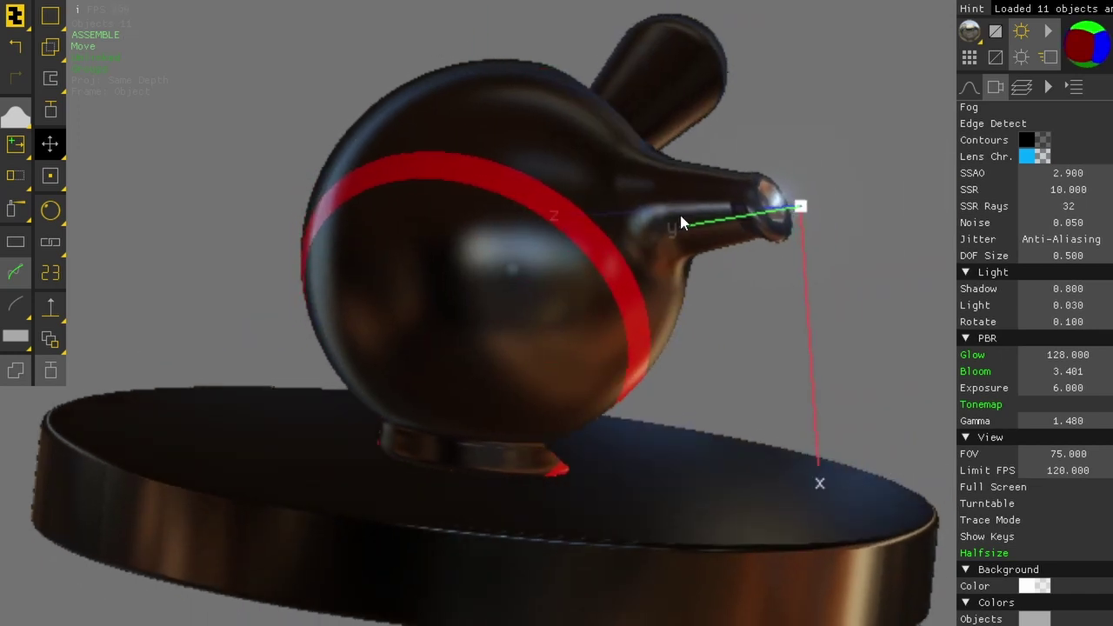